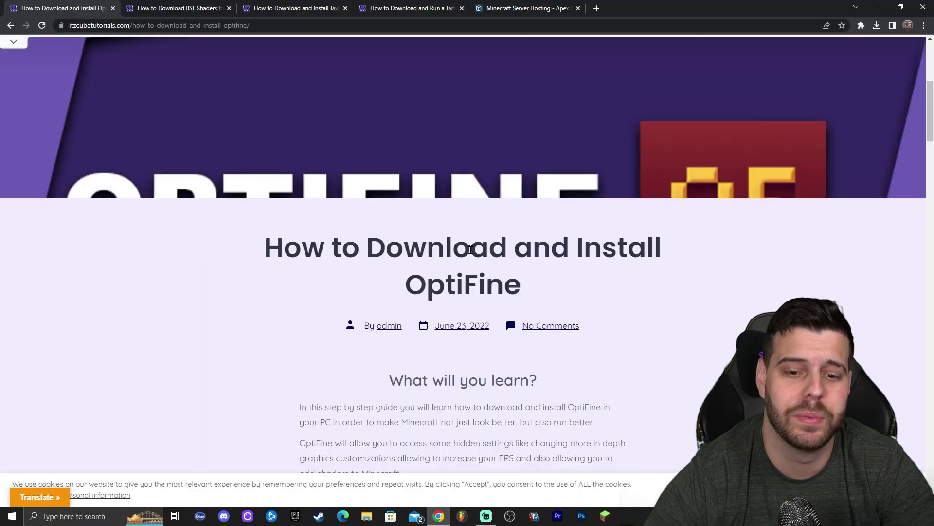
# Scroll the OptiFine site and open its downloads page.
pyautogui.scroll(-4, 569, 224)
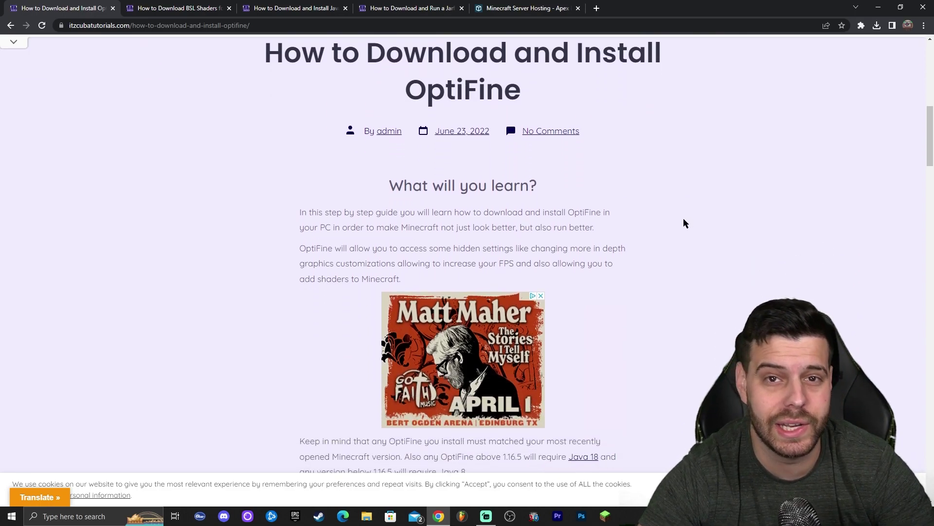
pyautogui.scroll(-6, 679, 202)
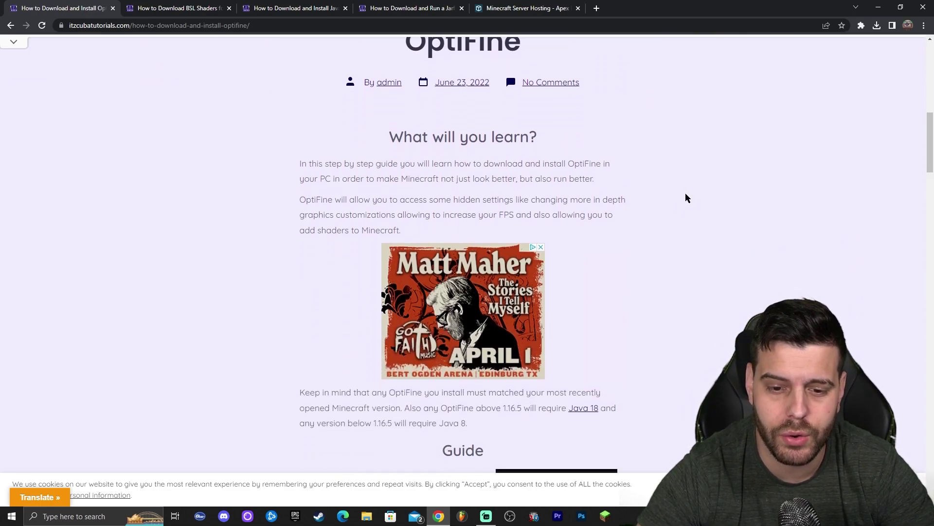
pyautogui.scroll(-3, 708, 195)
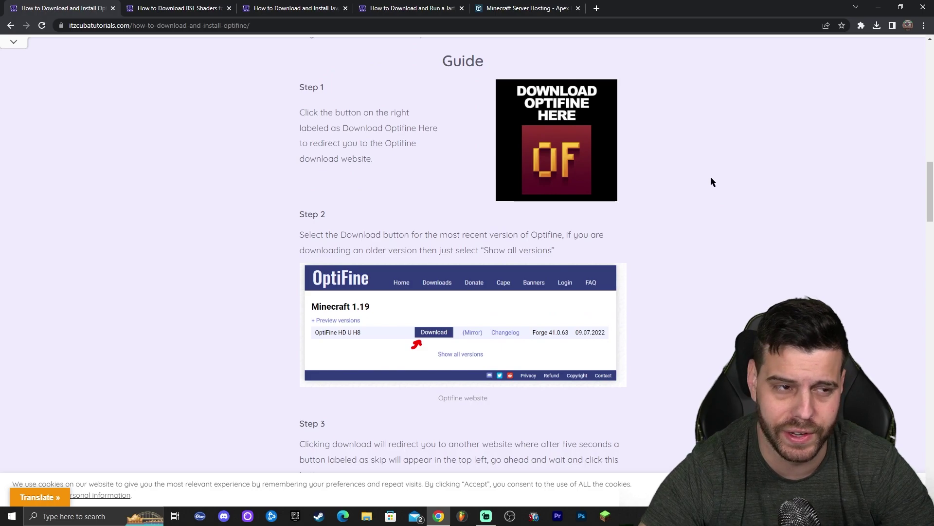
pyautogui.scroll(-7, 712, 155)
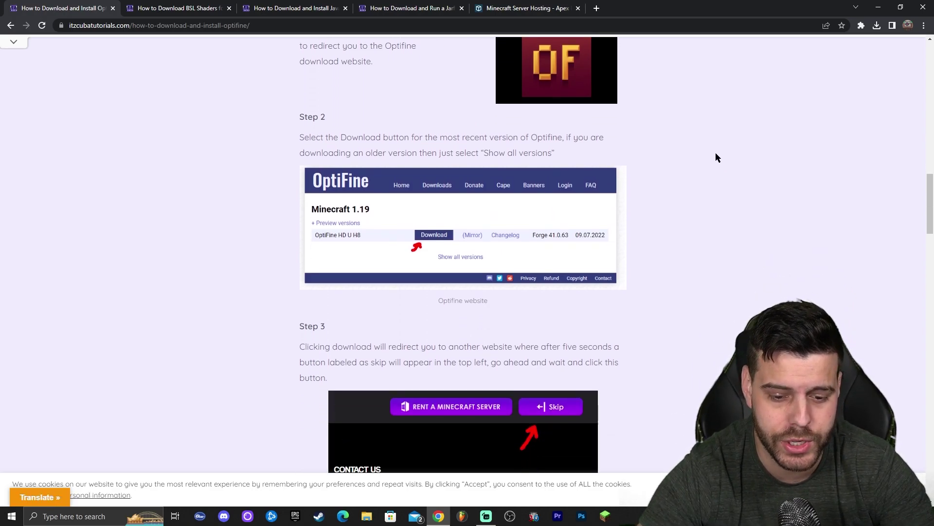
pyautogui.scroll(-4, 602, 168)
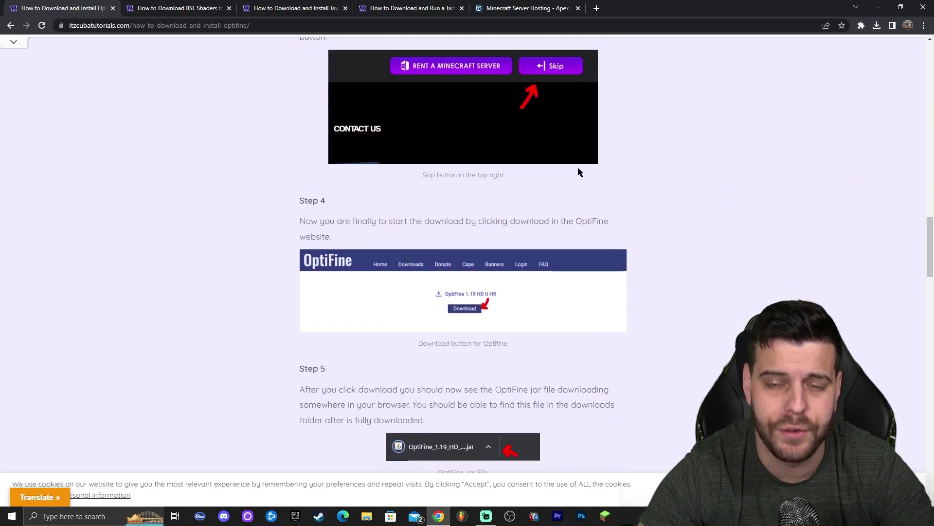
pyautogui.scroll(10, 730, 200)
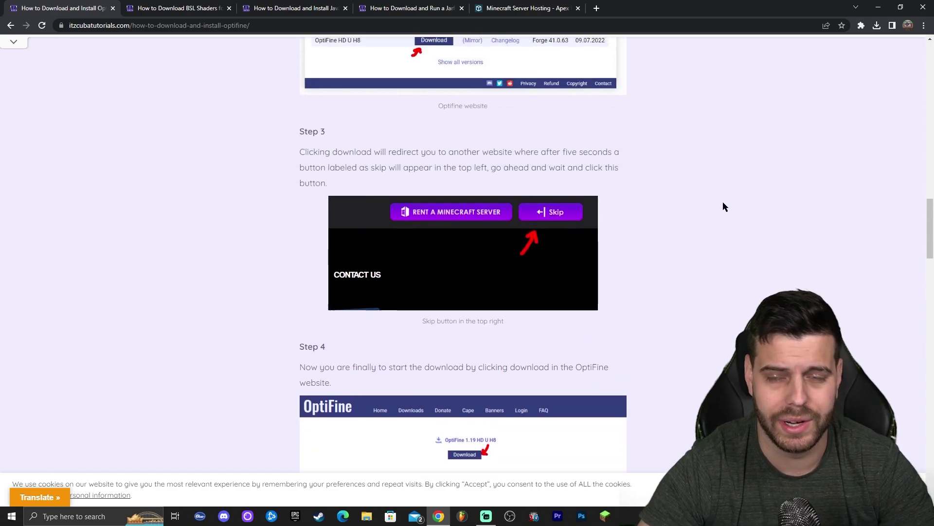
pyautogui.scroll(4, 698, 199)
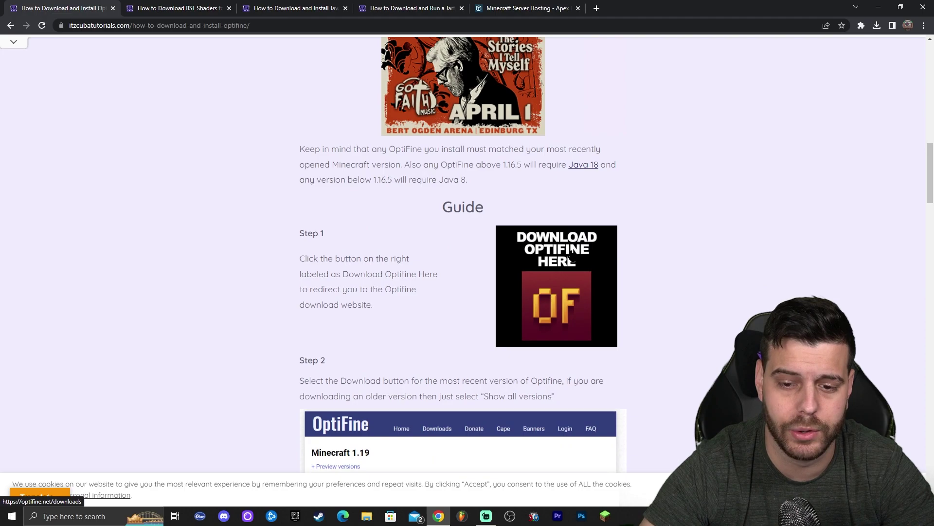
pyautogui.click(555, 257)
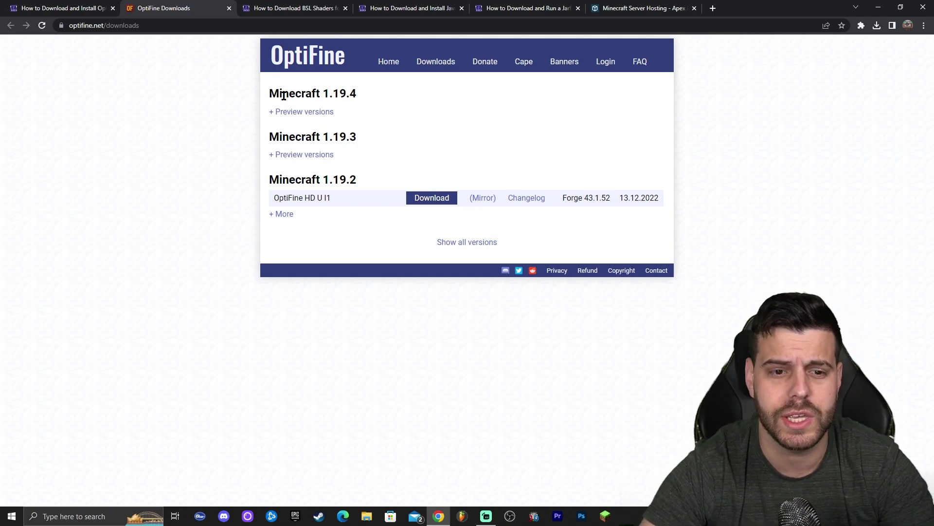
# Expand the Minecraft 1.19.4 preview versions and start the HD U I3 pre3 download.
pyautogui.moveTo(274, 92); pyautogui.dragTo(363, 96)
pyautogui.click(389, 97)
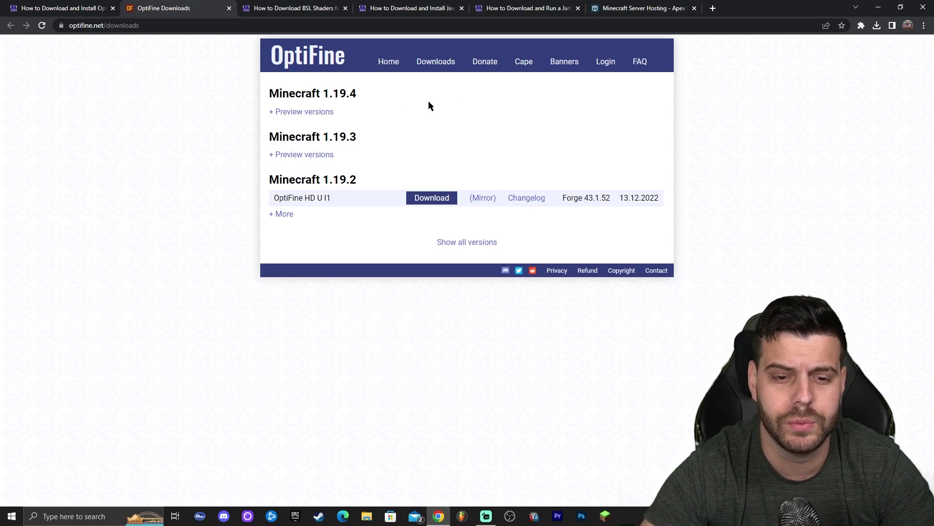
pyautogui.moveTo(412, 97); pyautogui.dragTo(491, 107)
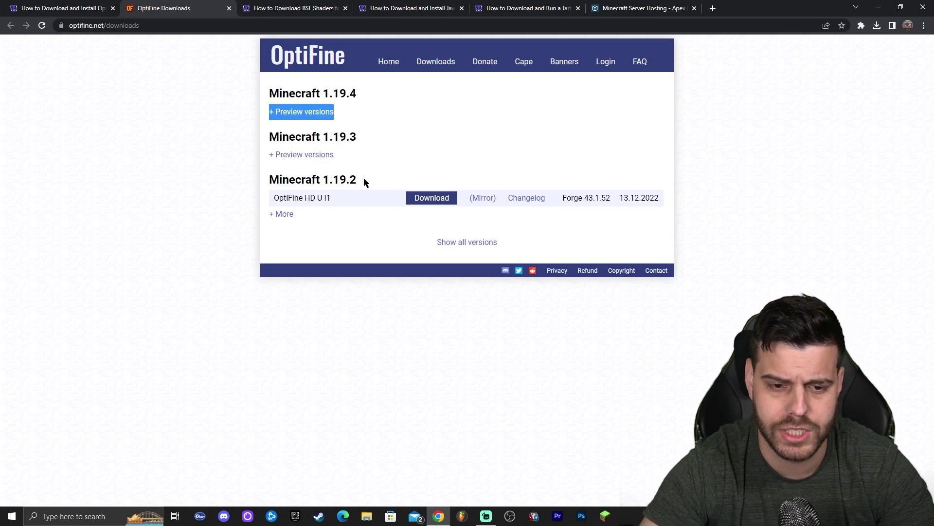
pyautogui.moveTo(364, 179); pyautogui.dragTo(328, 178)
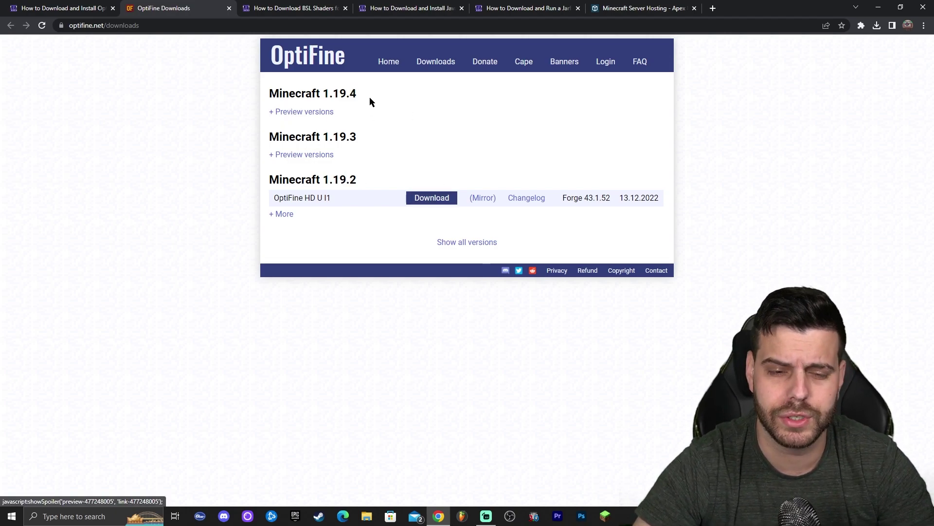
pyautogui.click(286, 113)
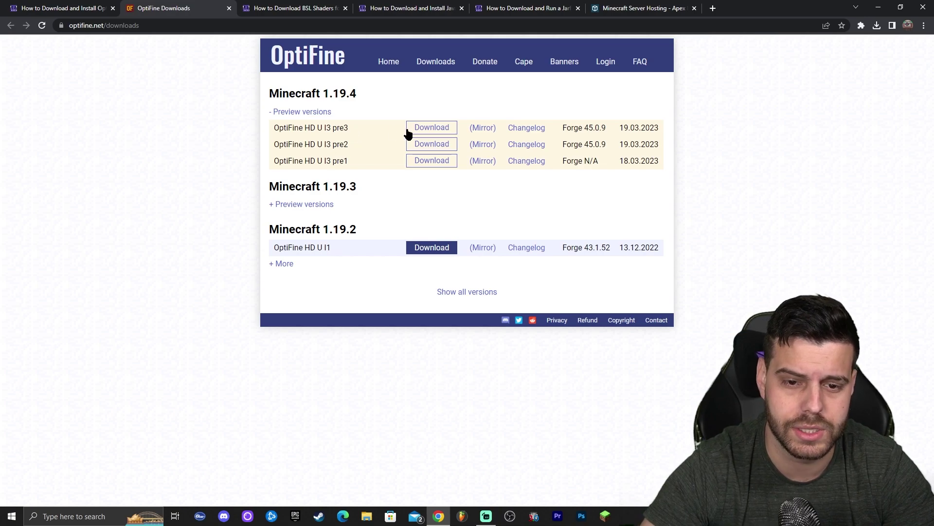
pyautogui.click(347, 127)
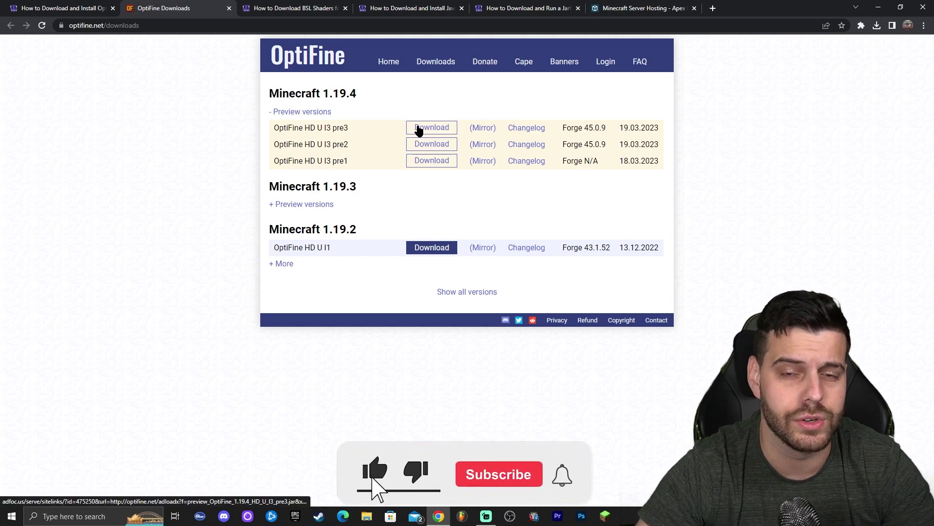
pyautogui.doubleClick(332, 97)
pyautogui.click(455, 115)
# Skip the AdFoc.us ad and save preview_OptiFine_1.19.4_HD_U_I3_pre3.jar to Downloads.
pyautogui.click(435, 128)
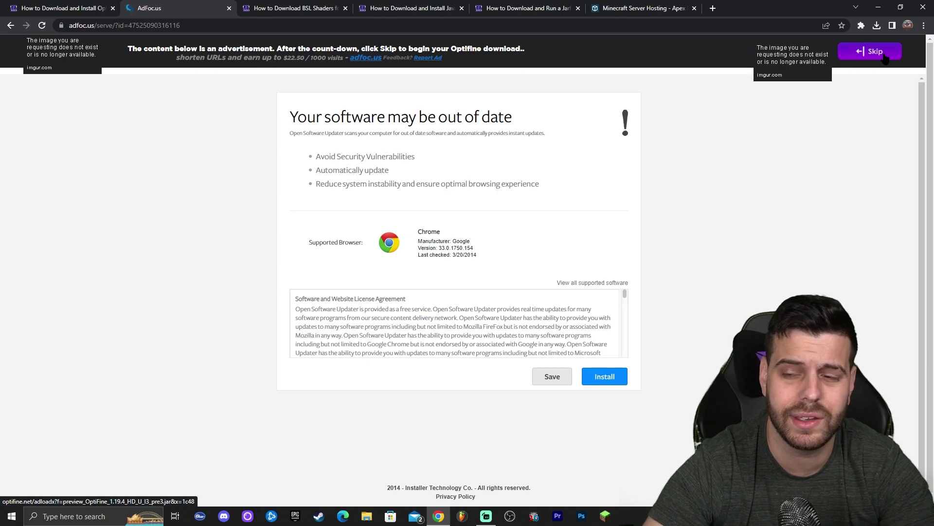
pyautogui.click(875, 52)
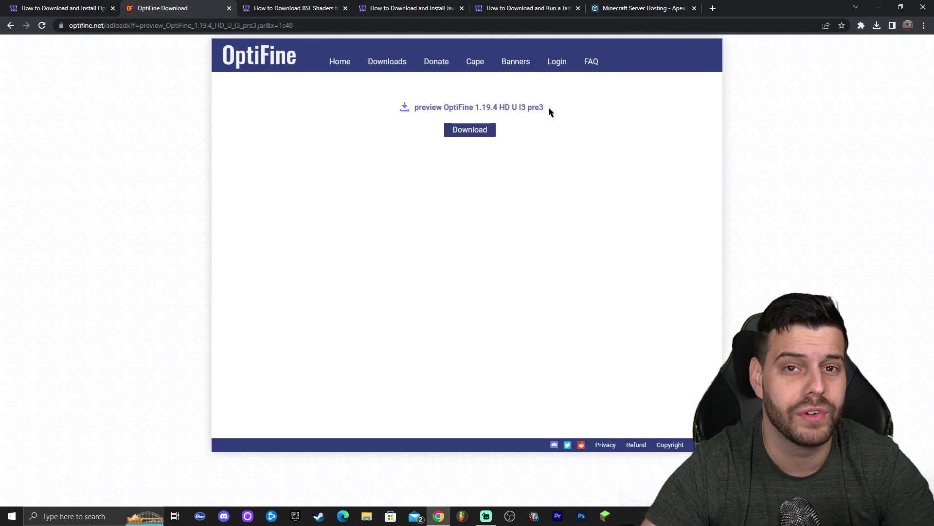
pyautogui.click(474, 131)
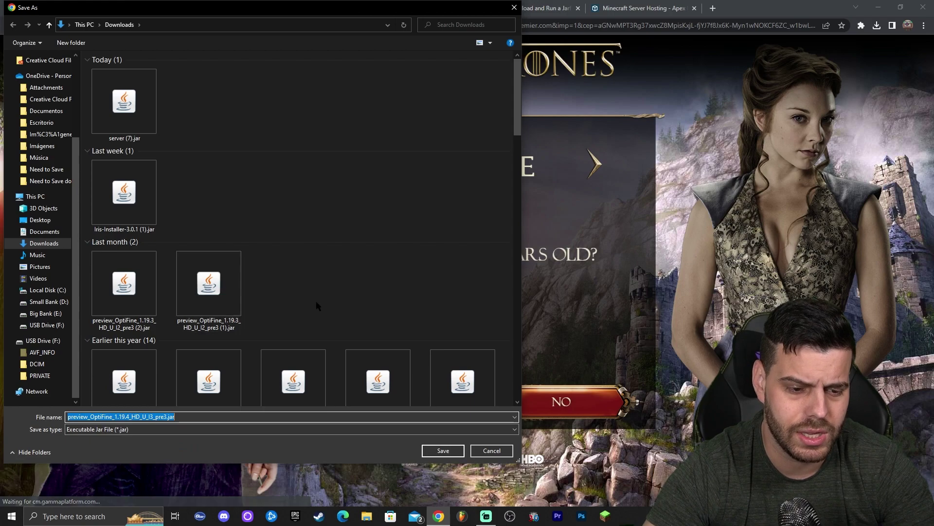
pyautogui.click(443, 451)
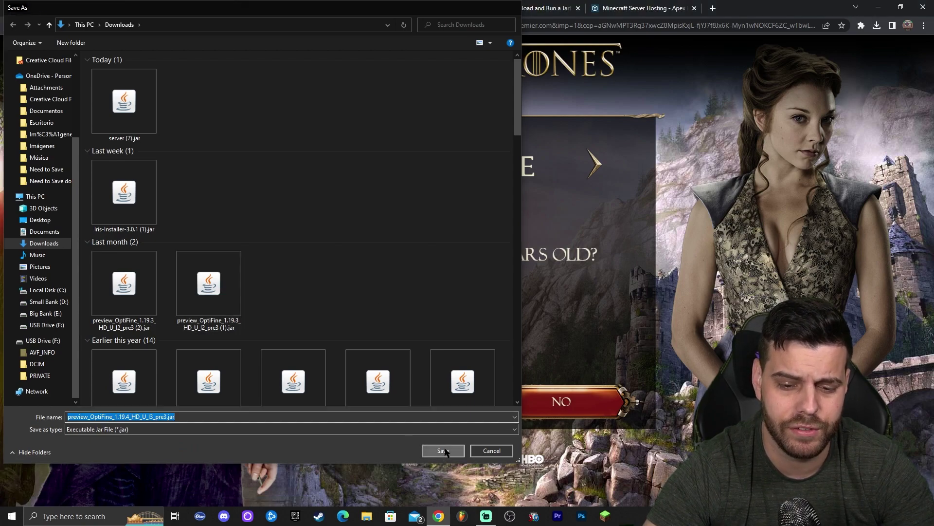
# Copy the OptiFine jar from Chrome's downloads list onto the desktop and refresh it.
pyautogui.doubleClick(763, 4)
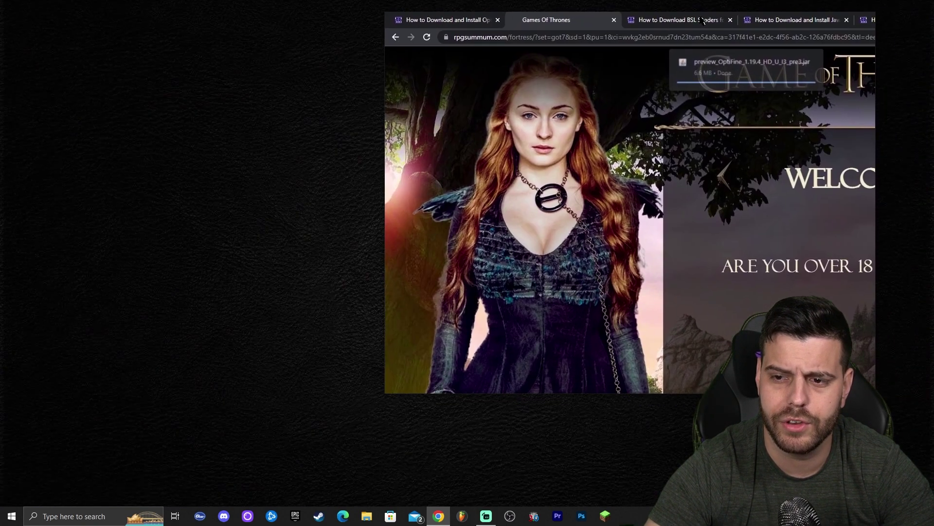
pyautogui.click(789, 42)
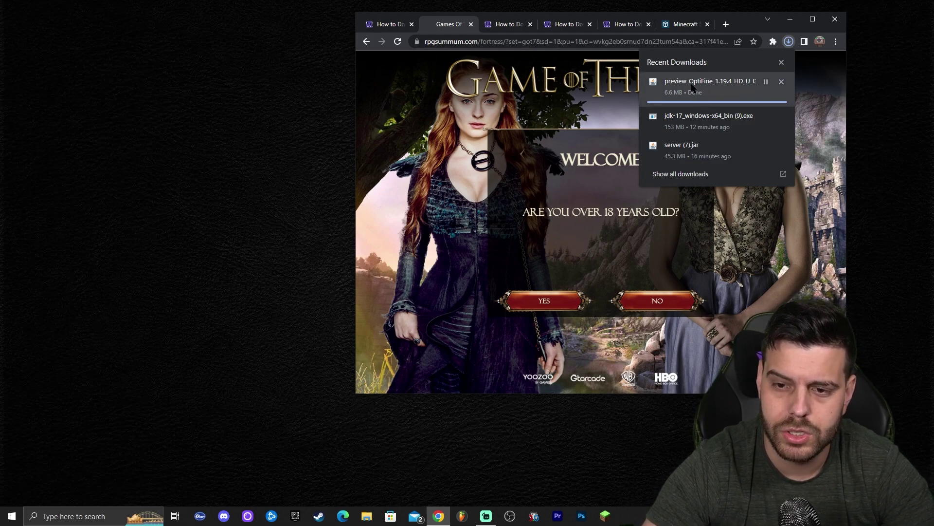
pyautogui.moveTo(696, 86); pyautogui.dragTo(192, 161)
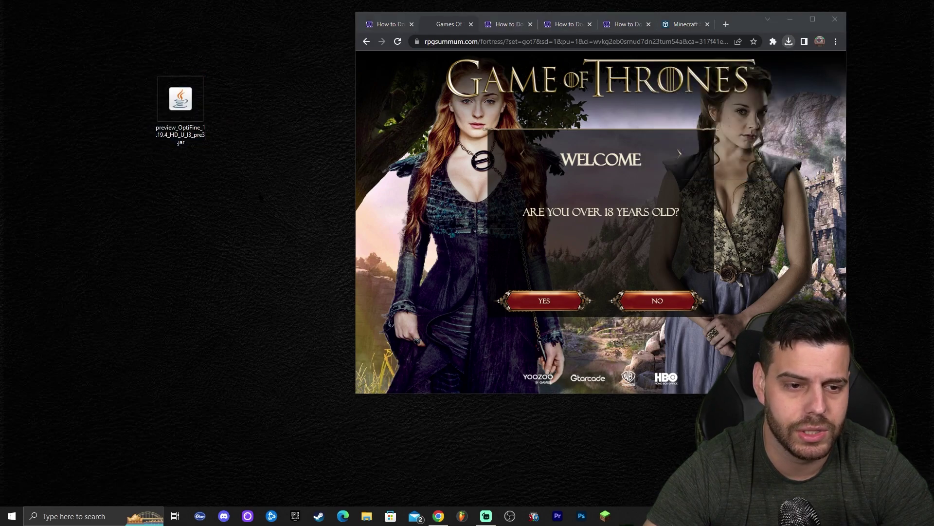
pyautogui.rightClick(261, 126)
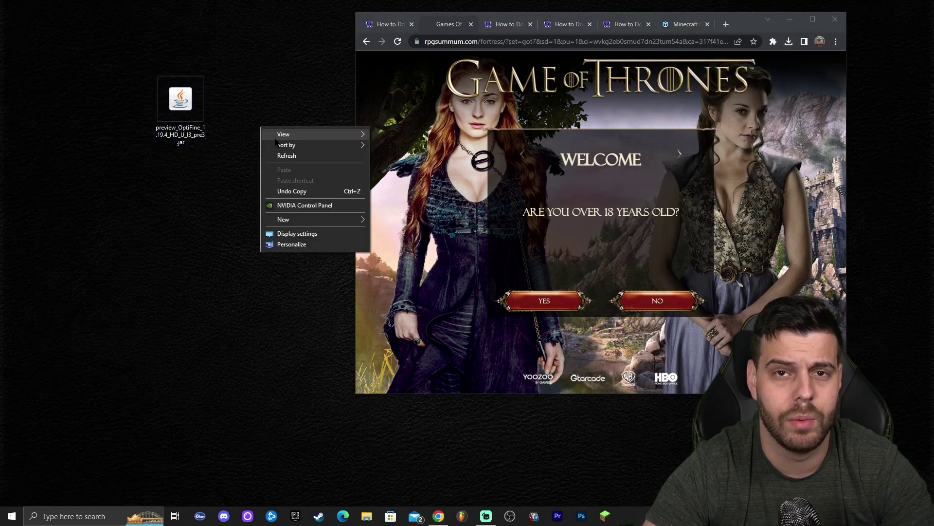
pyautogui.click(280, 157)
pyautogui.rightClick(274, 99)
pyautogui.click(310, 127)
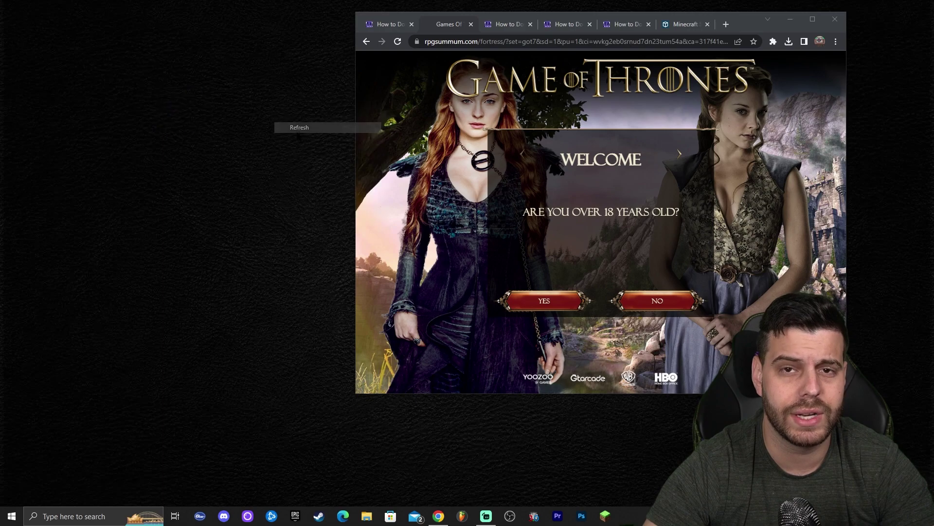
pyautogui.rightClick(285, 92)
pyautogui.click(321, 121)
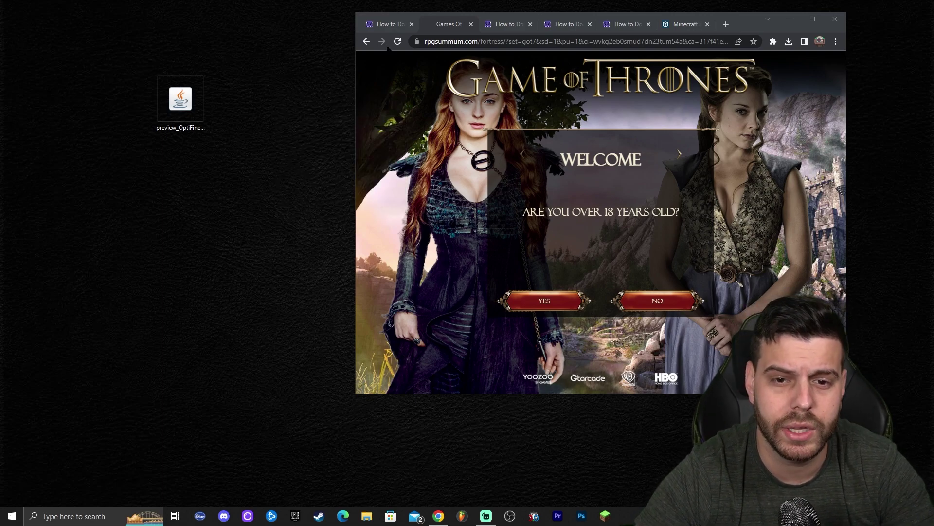
pyautogui.click(498, 25)
# Go from the BSL tutorial page to the BSL Shaders CurseForge page and view Recent Files.
pyautogui.doubleClick(775, 30)
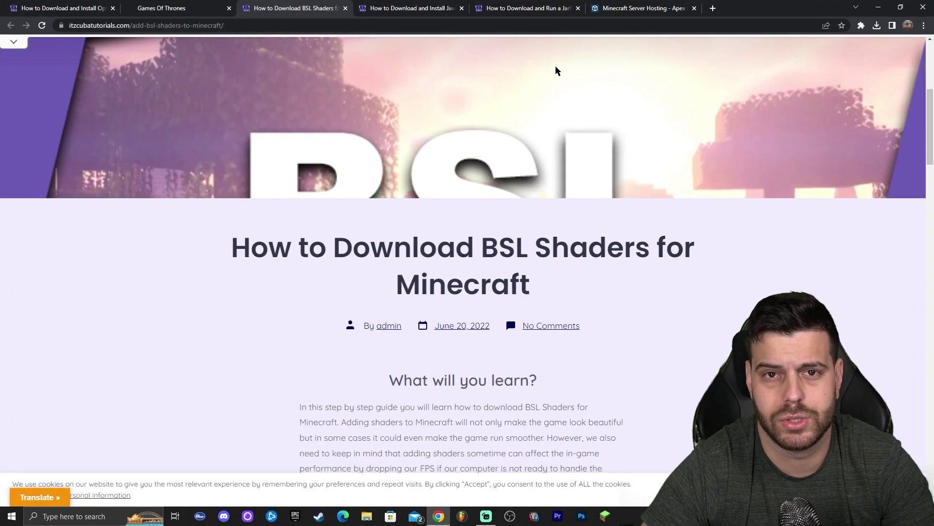
pyautogui.scroll(-5, 624, 125)
pyautogui.scroll(3, 684, 148)
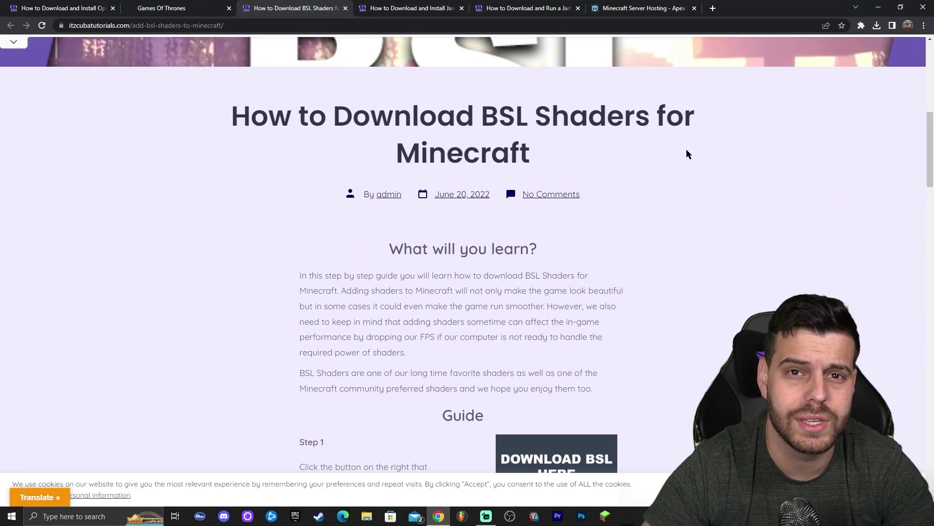
pyautogui.scroll(-5, 695, 154)
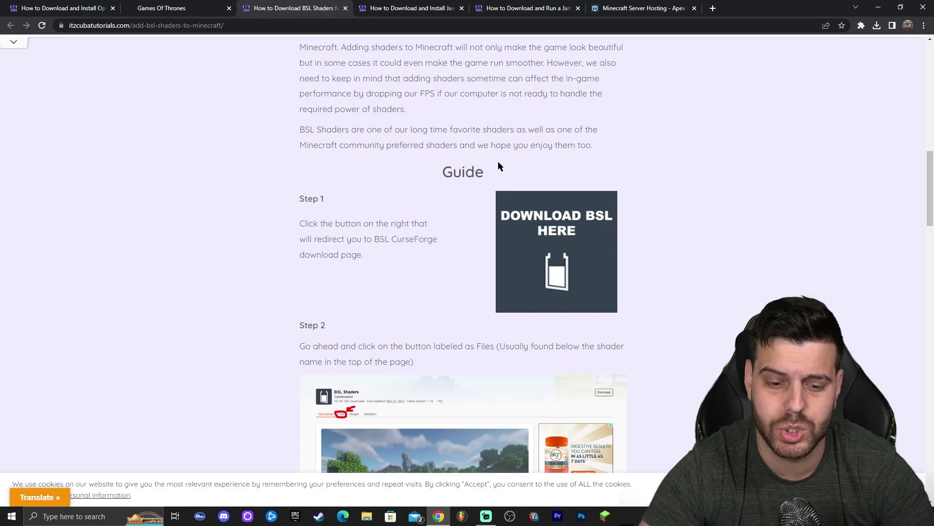
pyautogui.scroll(-5, 487, 156)
pyautogui.scroll(5, 609, 156)
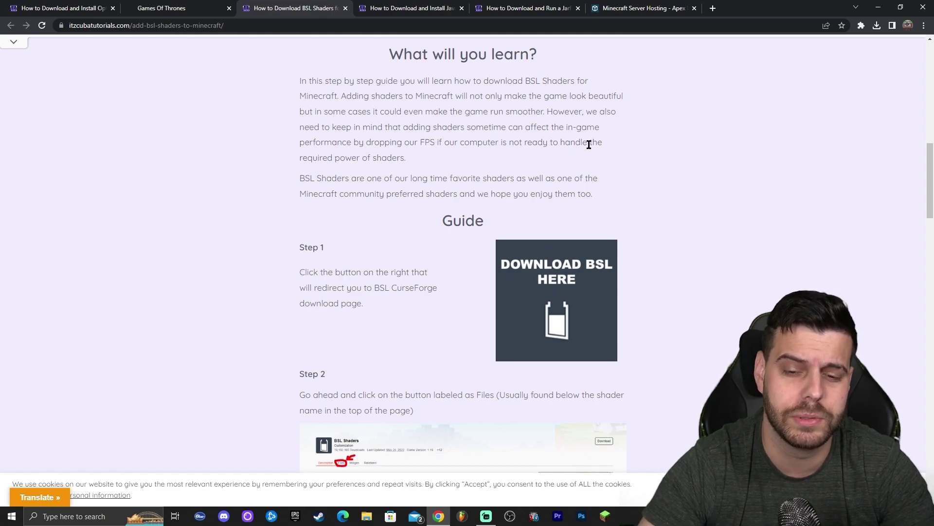
pyautogui.click(574, 270)
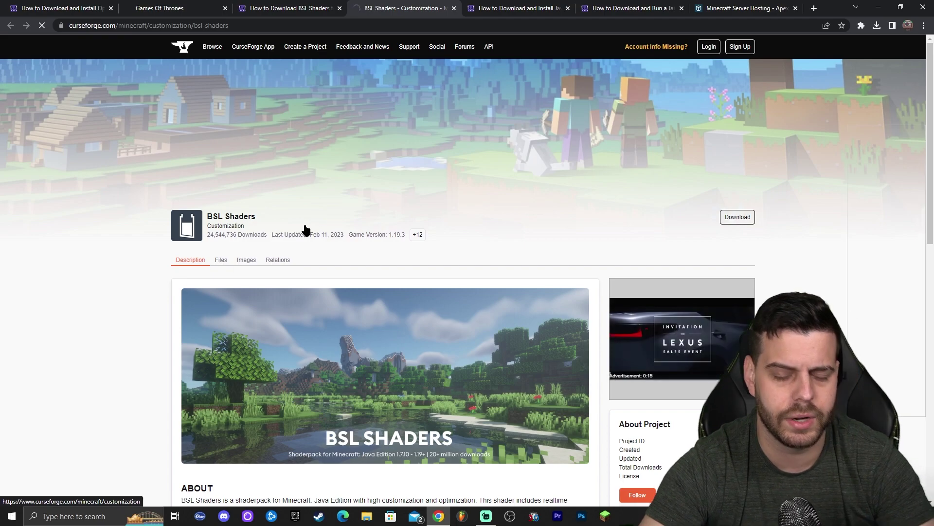
pyautogui.scroll(-6, 460, 132)
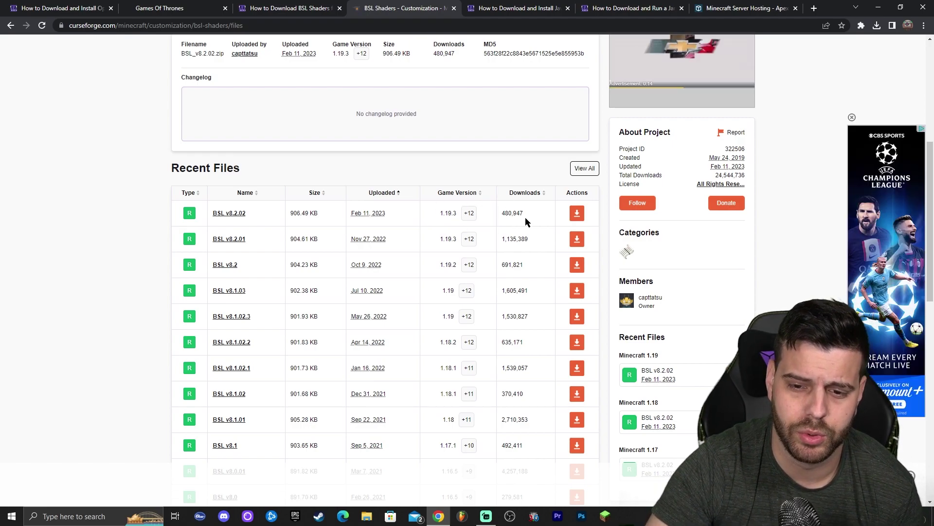
# Download the BSL v8.2.02 zip and save it to Downloads.
pyautogui.click(577, 212)
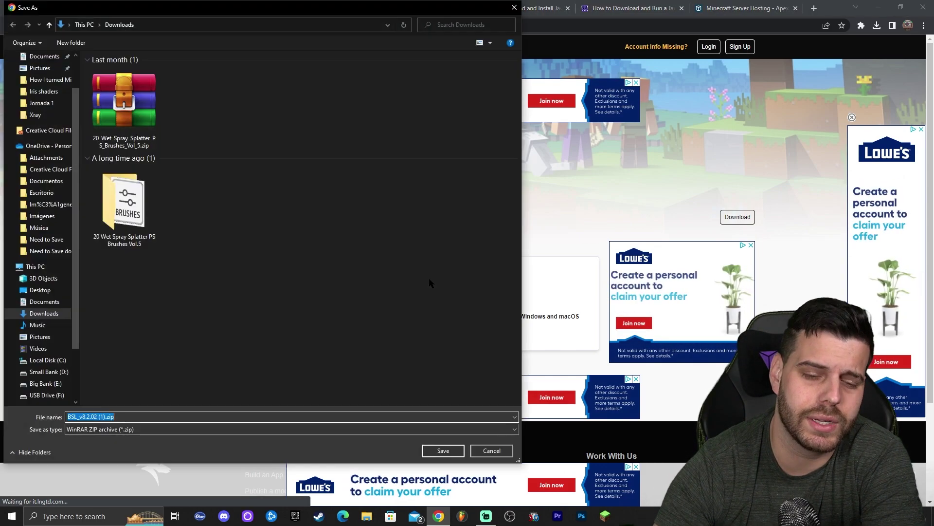
pyautogui.click(442, 450)
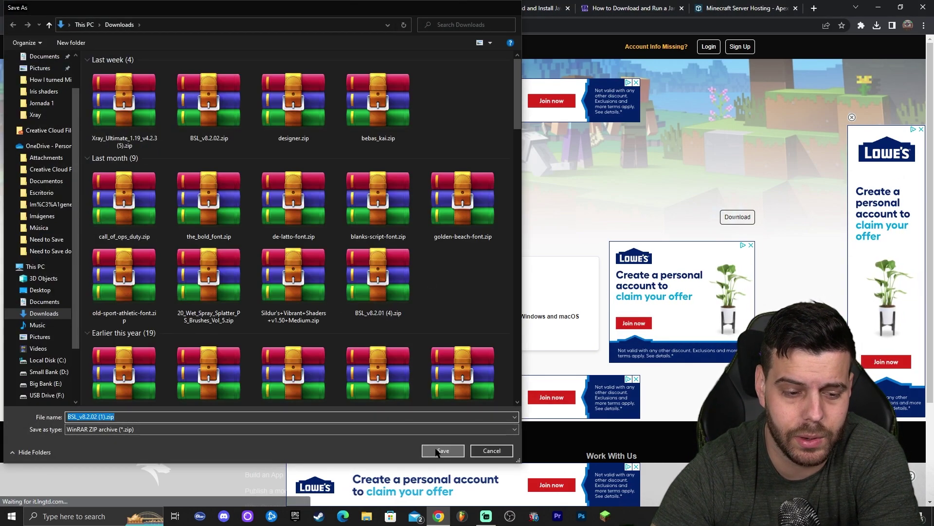
pyautogui.press('super+Down')
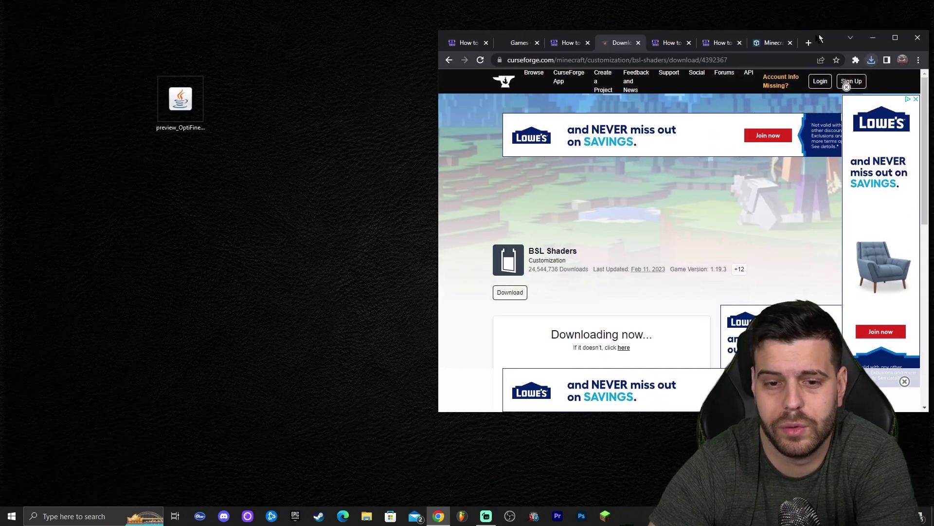
pyautogui.click(803, 69)
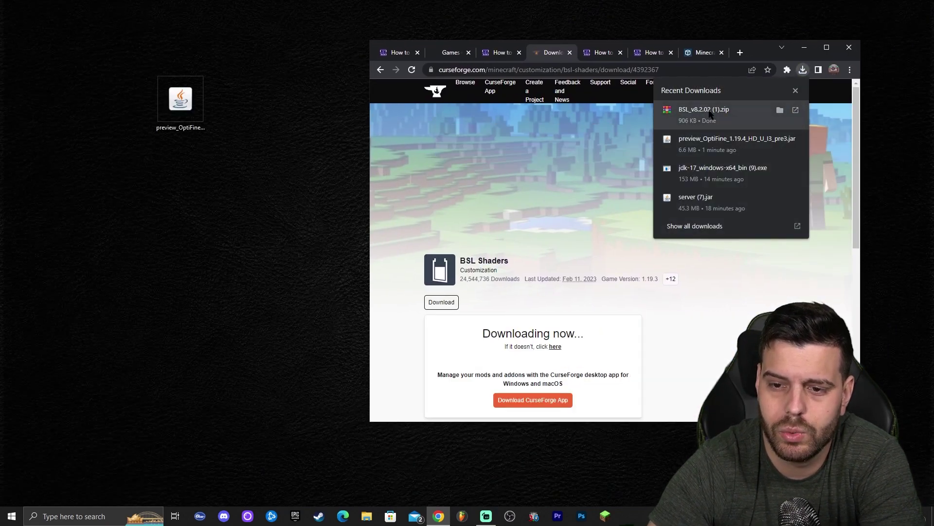
# Copy BSL_v8.2.02 (1).zip onto the desktop, refresh it, and minimize Chrome.
pyautogui.moveTo(708, 112); pyautogui.dragTo(237, 113)
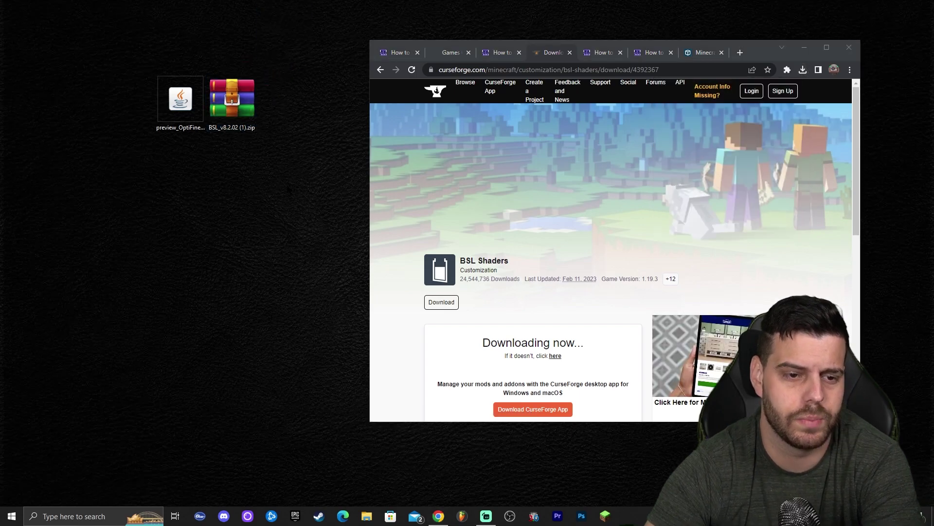
pyautogui.rightClick(313, 84)
pyautogui.click(336, 113)
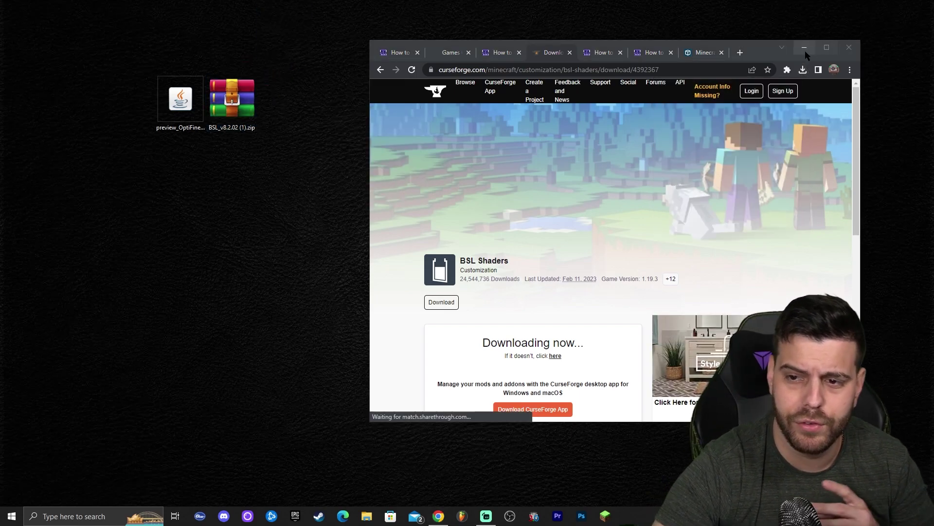
pyautogui.click(804, 47)
pyautogui.click(180, 102)
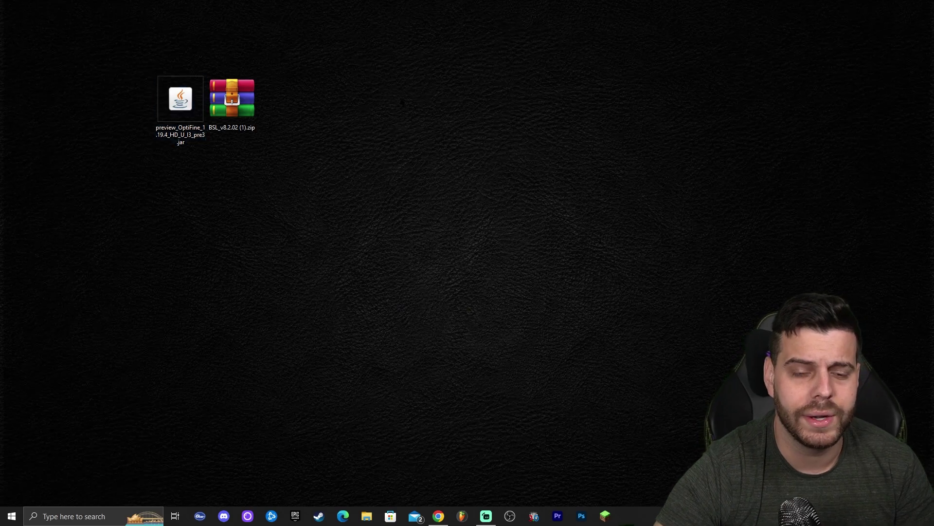
pyautogui.rightClick(417, 103)
pyautogui.click(446, 129)
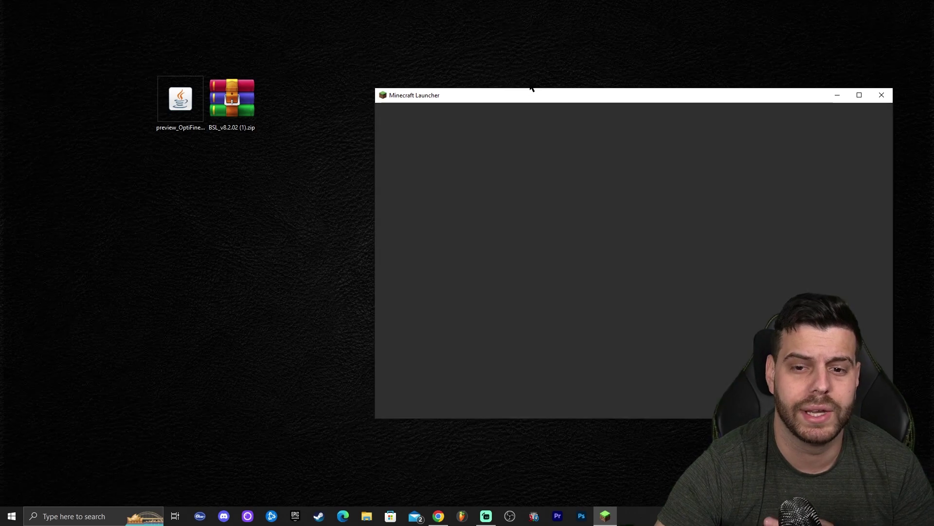
pyautogui.moveTo(531, 94); pyautogui.dragTo(526, 54)
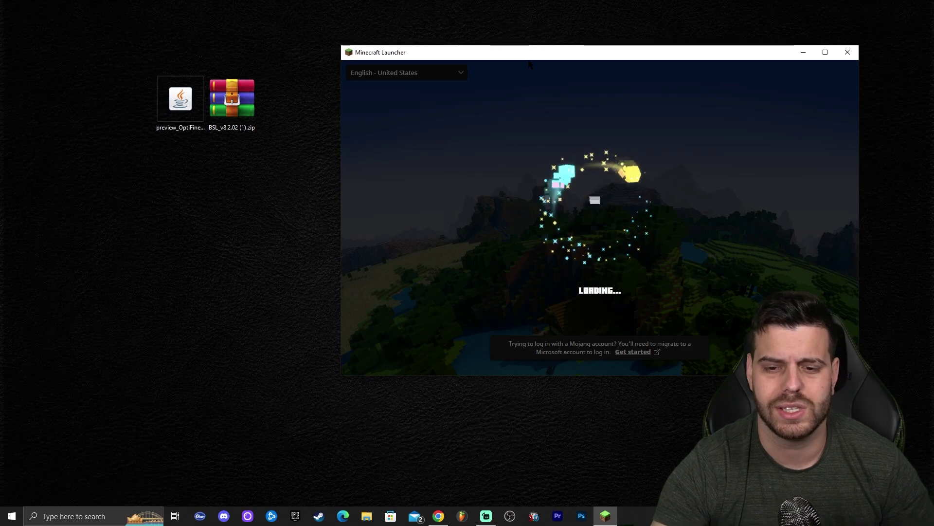
pyautogui.moveTo(522, 56); pyautogui.dragTo(538, 65)
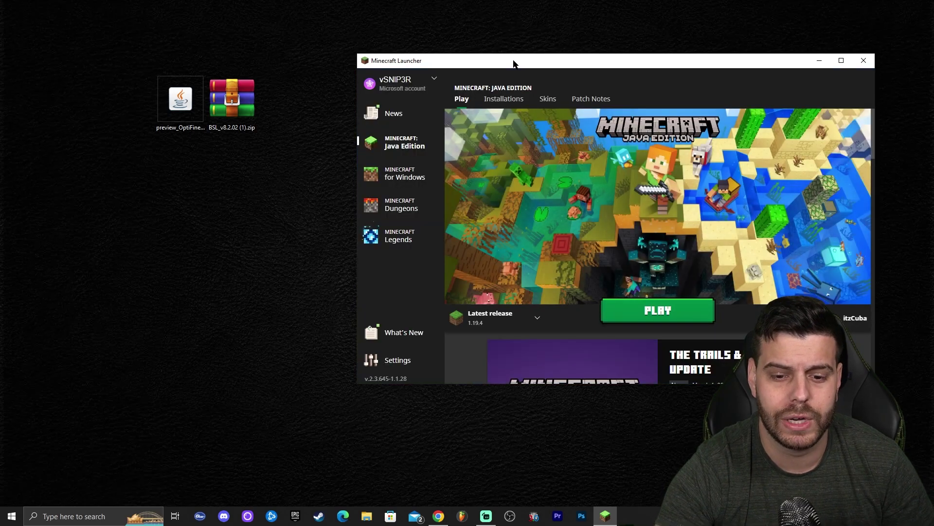
pyautogui.click(633, 313)
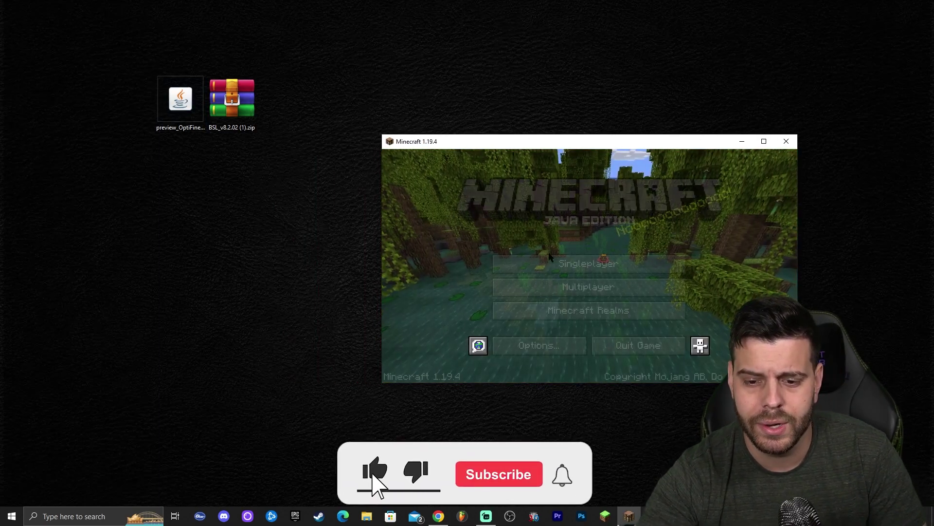
# Quit the game and open the OptiFine pre3 jar with Java(TM) Platform SE binary.
pyautogui.click(636, 347)
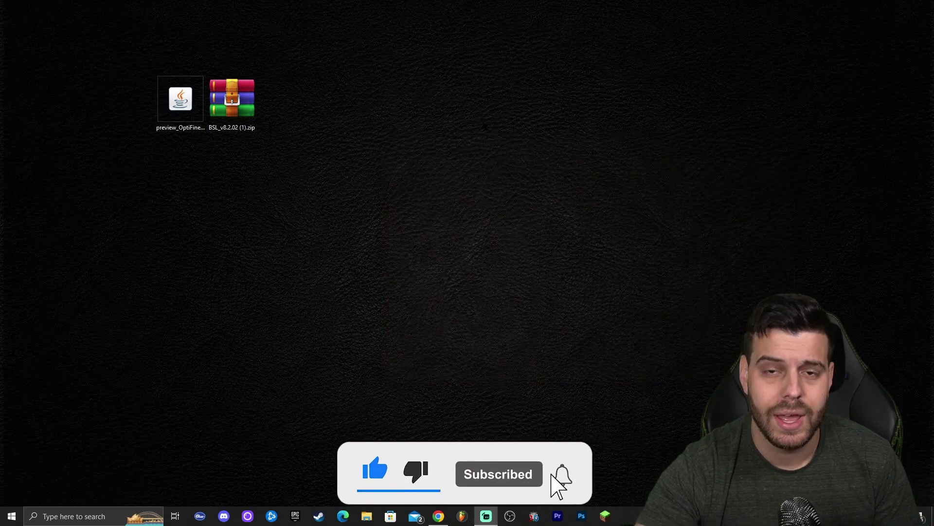
pyautogui.click(180, 100)
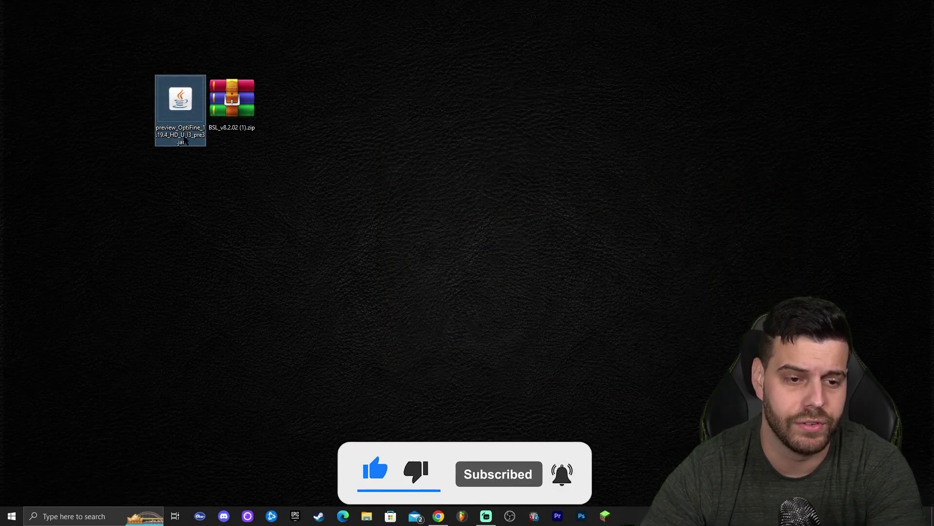
pyautogui.rightClick(290, 182)
pyautogui.click(180, 100)
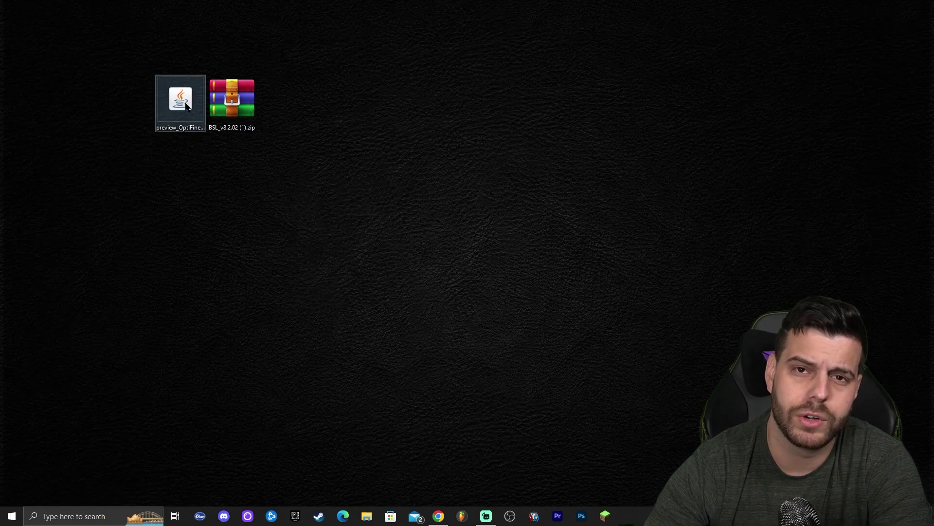
pyautogui.click(180, 101)
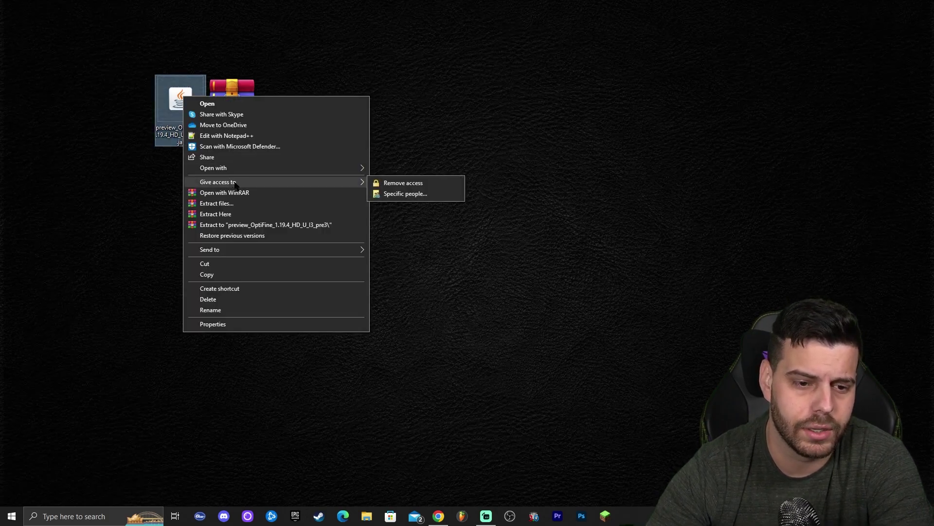
pyautogui.moveTo(350, 168)
pyautogui.click(439, 169)
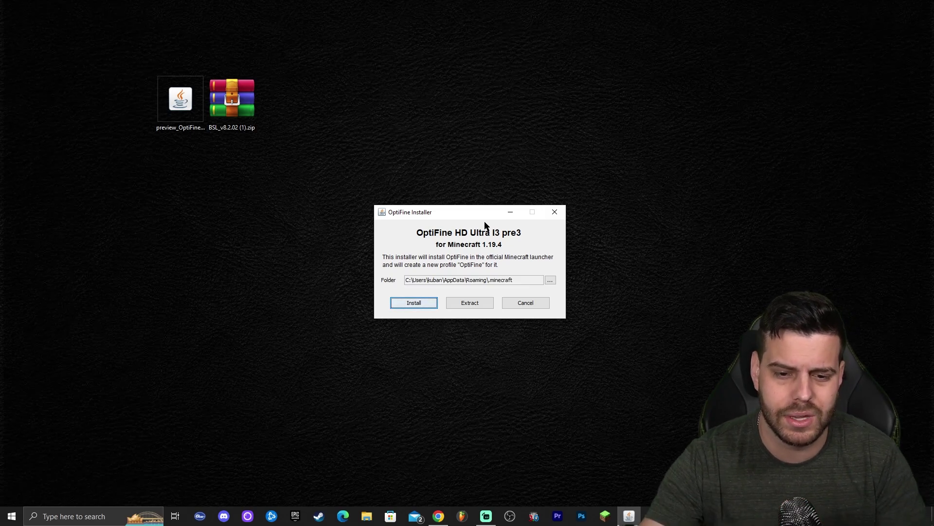
# Install OptiFine HD U I3 pre3 into .minecraft and confirm the success message.
pyautogui.moveTo(460, 210); pyautogui.dragTo(457, 202)
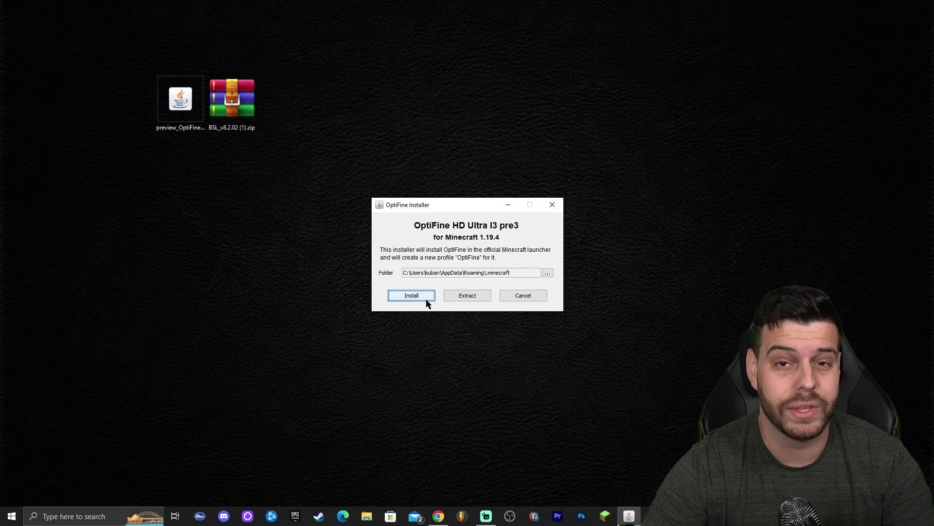
pyautogui.click(408, 299)
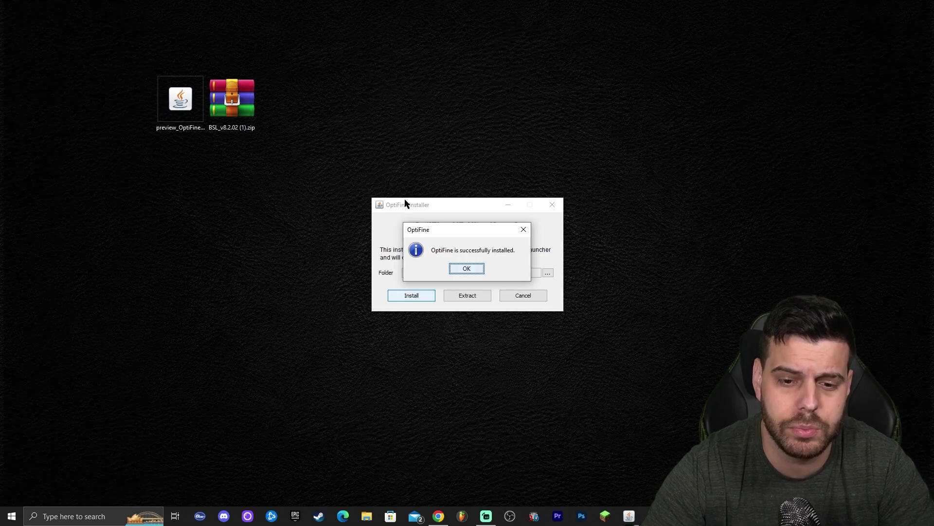
pyautogui.click(468, 268)
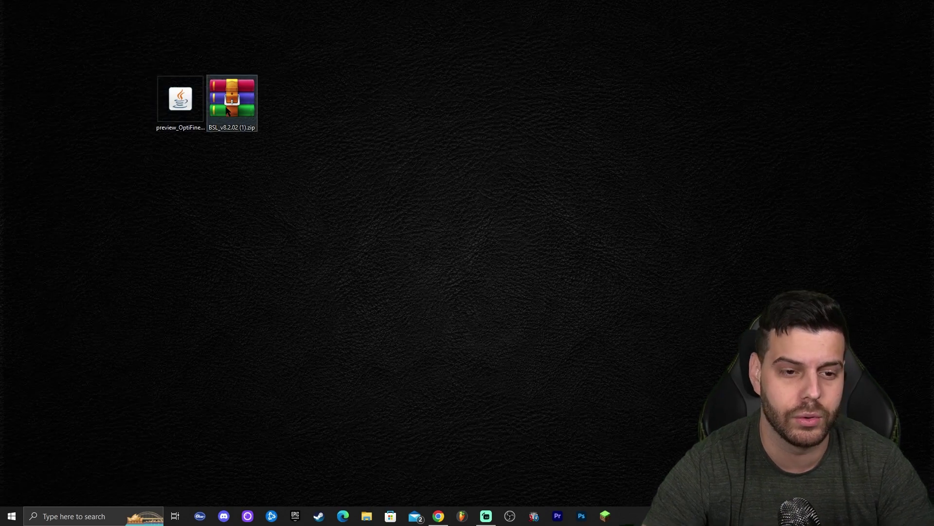
# Choose the 1.19.4-OptiFine_HD_U_I3_pre3 installation beside PLAY and maximize the launcher.
pyautogui.rightClick(407, 109)
pyautogui.click(446, 138)
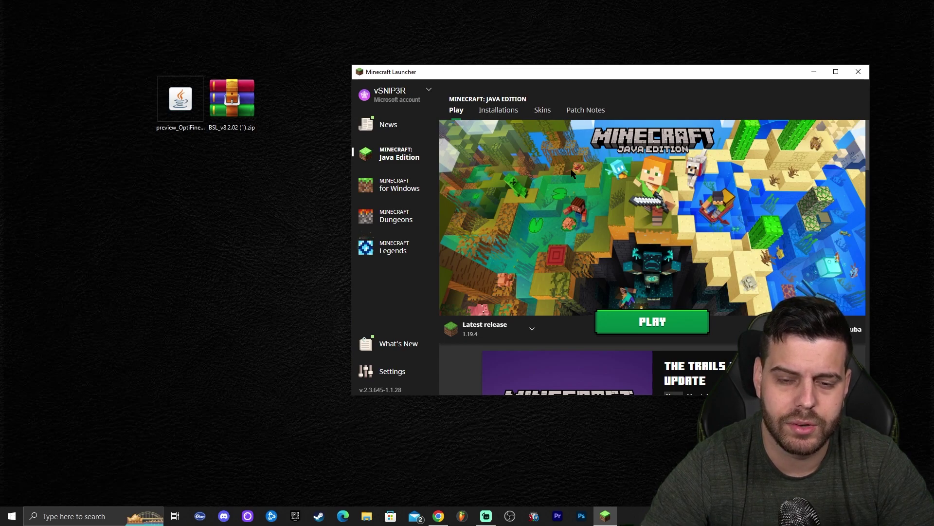
pyautogui.click(485, 326)
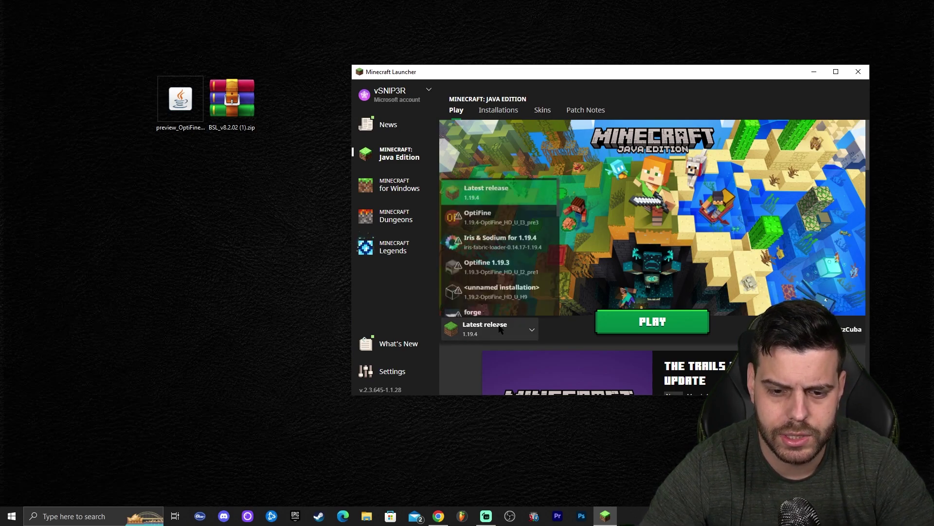
pyautogui.click(474, 222)
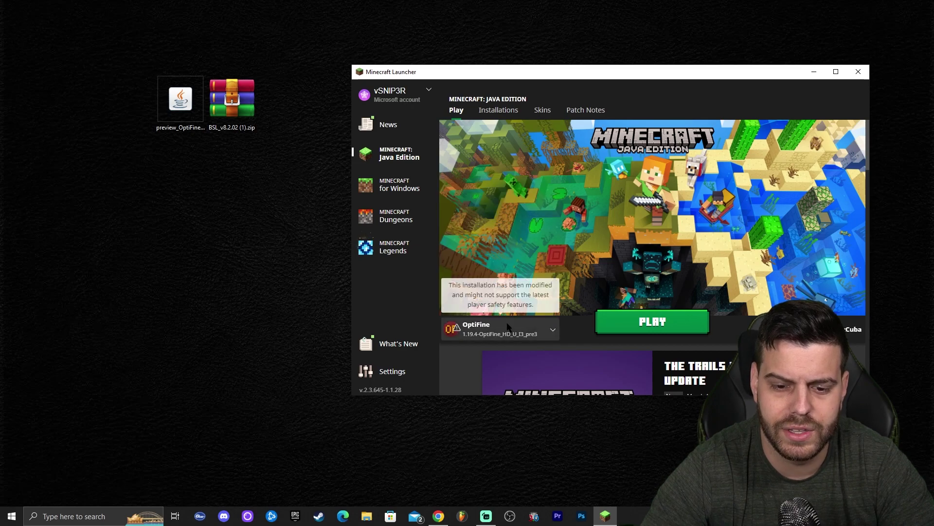
pyautogui.click(836, 72)
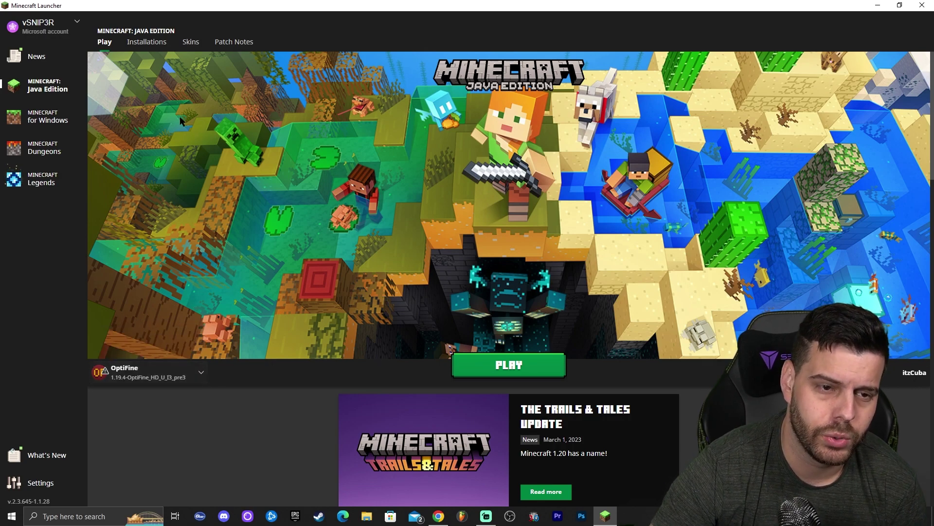
# In Installations, keep Modded shown and cancel a new 1.19.4 OptiFine installation.
pyautogui.click(152, 43)
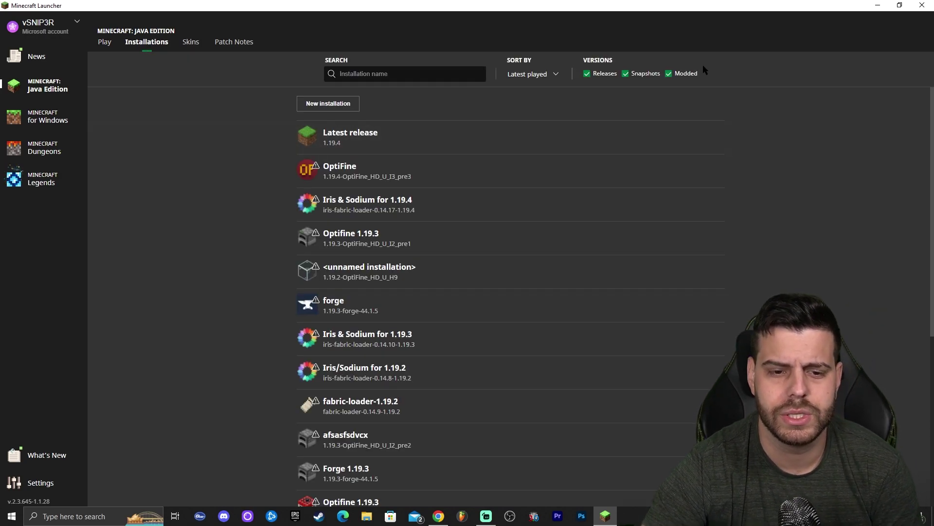
pyautogui.click(669, 74)
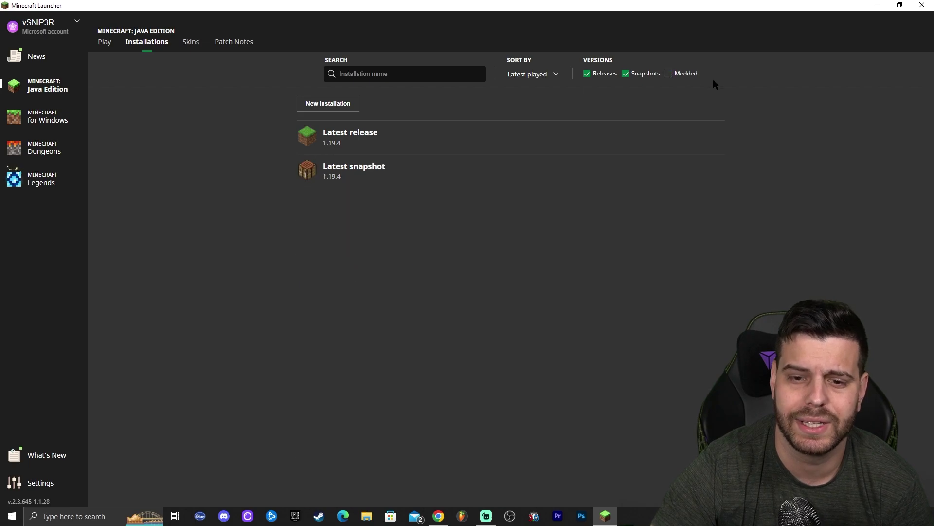
pyautogui.click(669, 75)
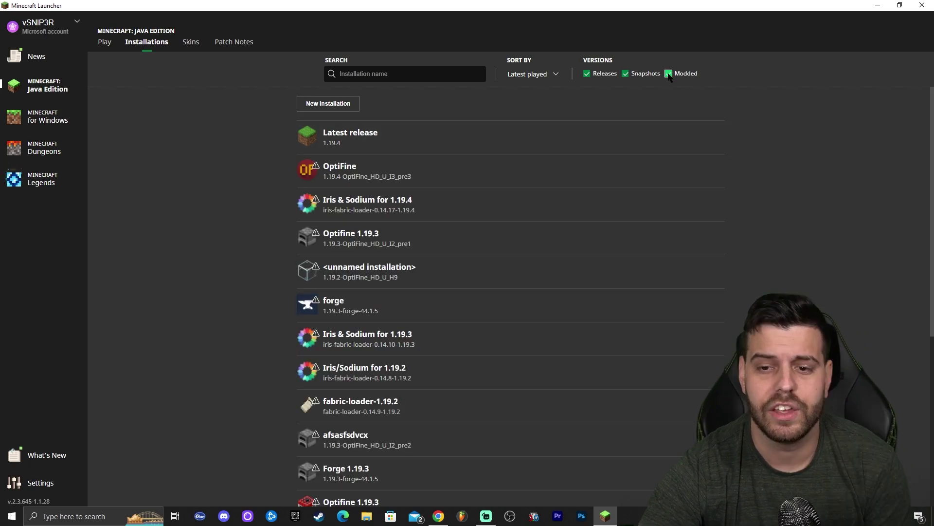
pyautogui.click(669, 75)
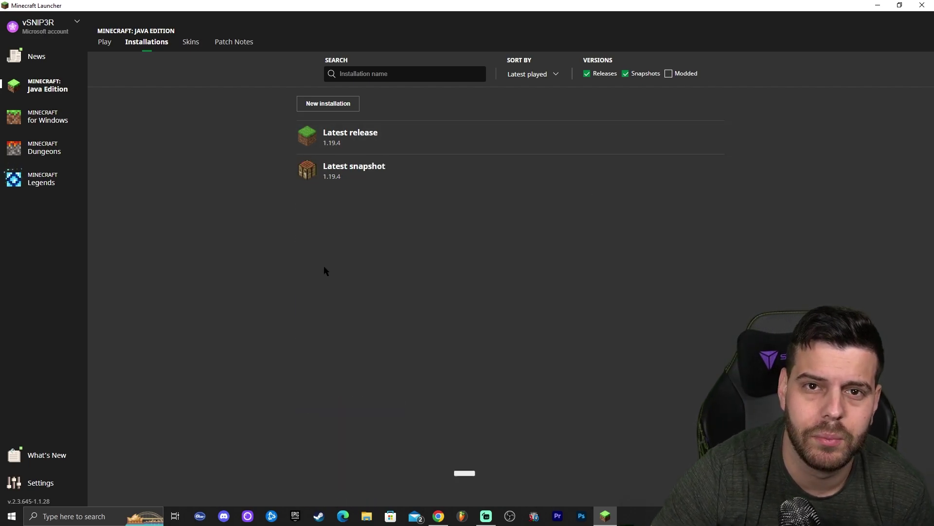
pyautogui.click(669, 74)
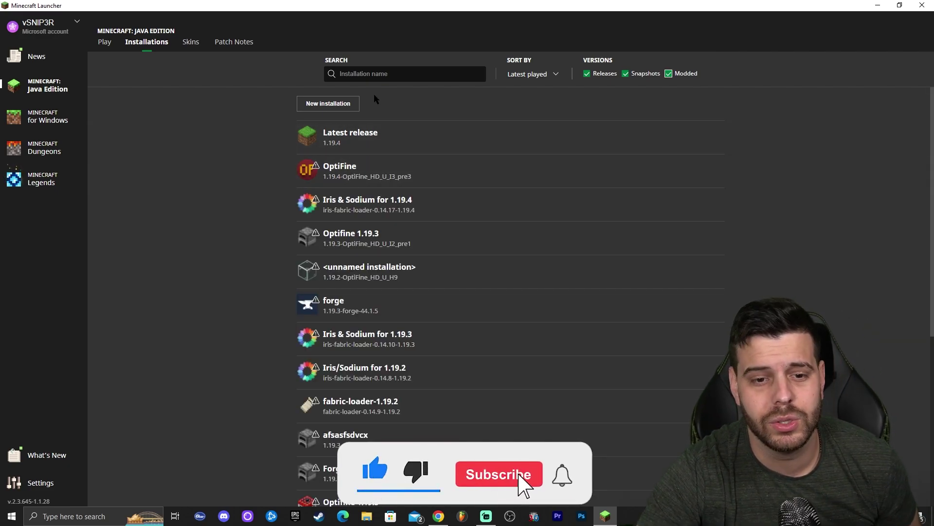
pyautogui.click(328, 103)
pyautogui.click(470, 145)
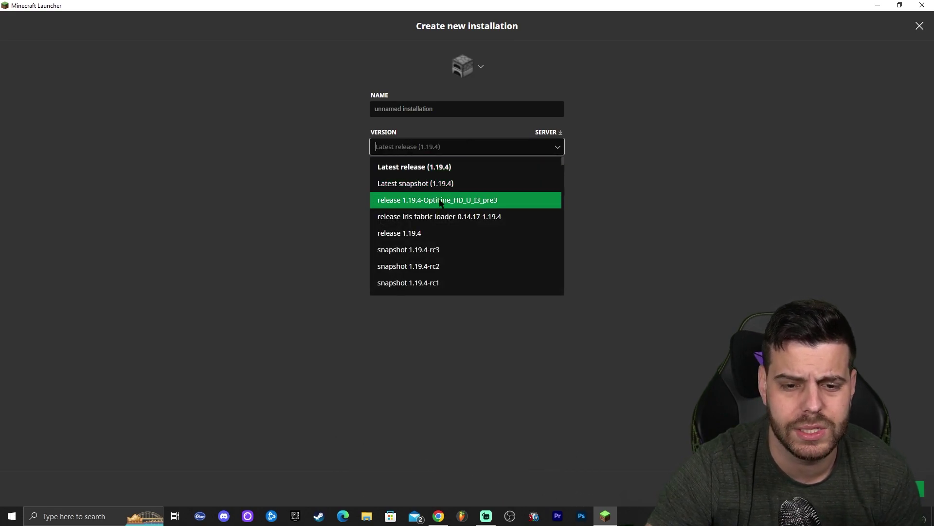
pyautogui.click(428, 203)
pyautogui.click(460, 108)
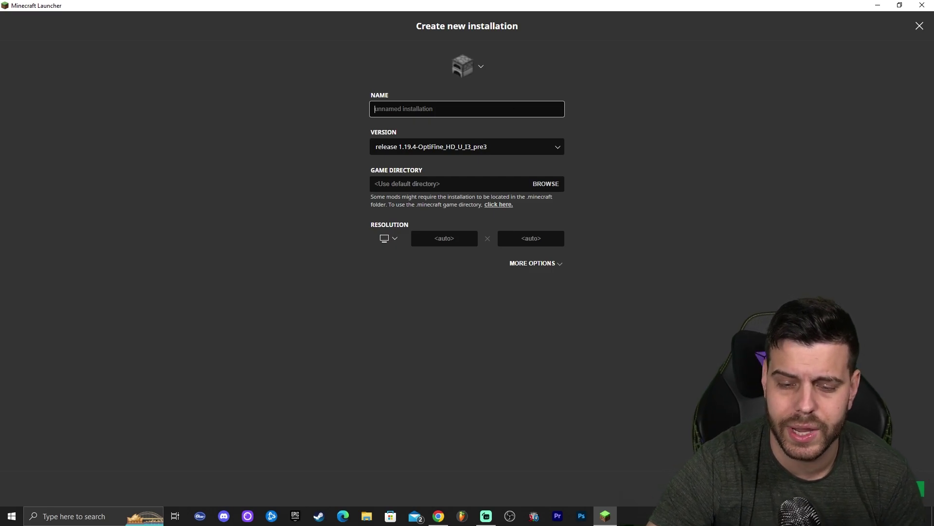
pyautogui.press('Escape')
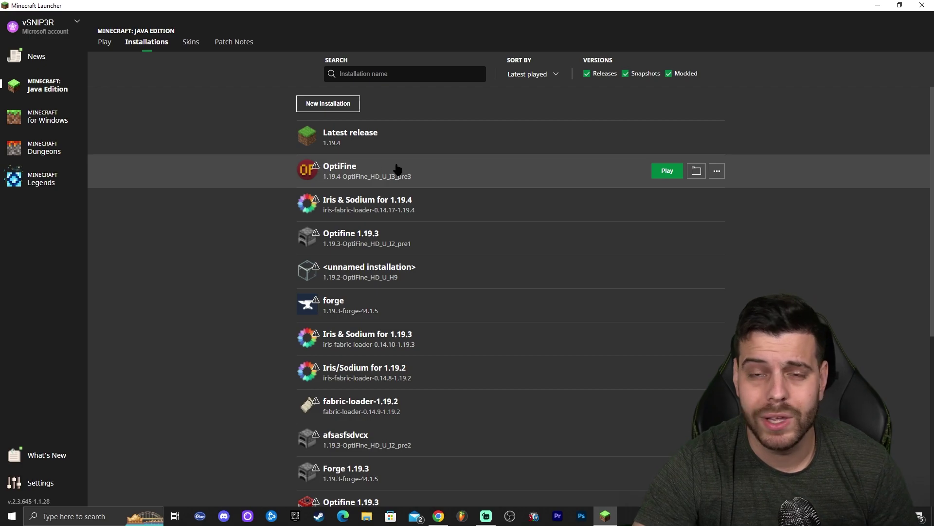
# Play the OptiFine installation, ticking 'Don't warn me again' on the modded warning.
pyautogui.click(666, 172)
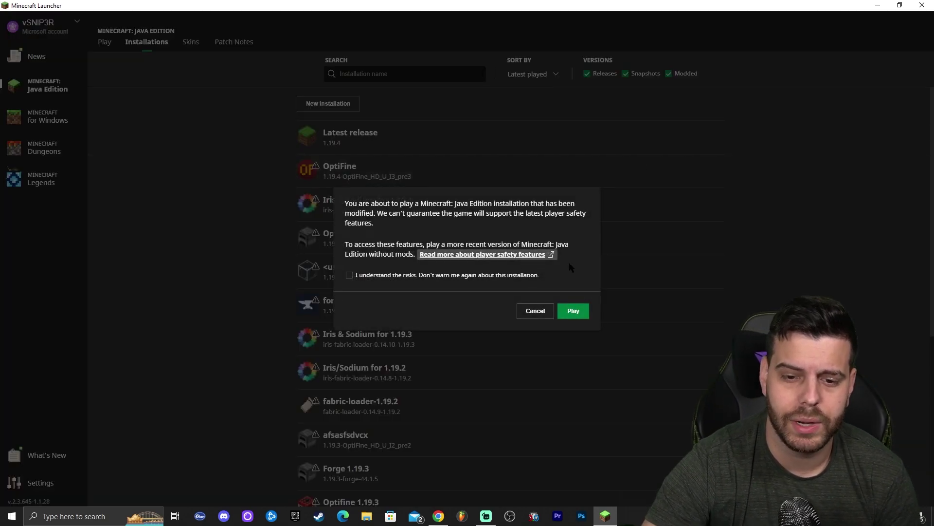
pyautogui.click(350, 275)
pyautogui.click(581, 311)
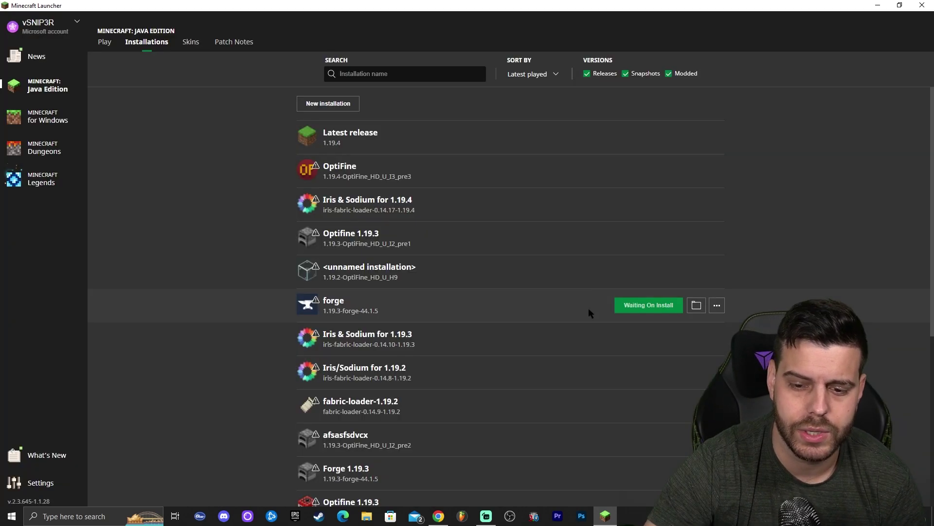
pyautogui.doubleClick(603, 4)
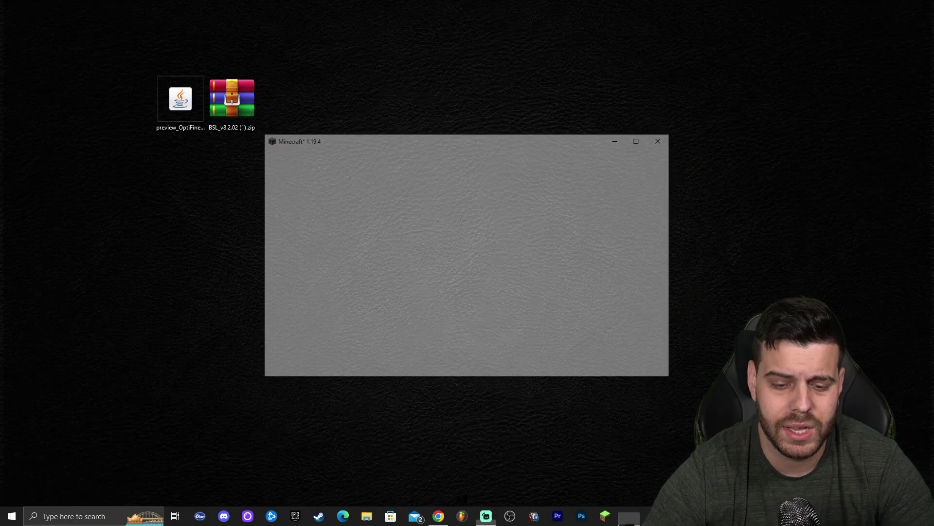
# Maximize Chrome and read through the Java 18 installation tutorial.
pyautogui.click(439, 516)
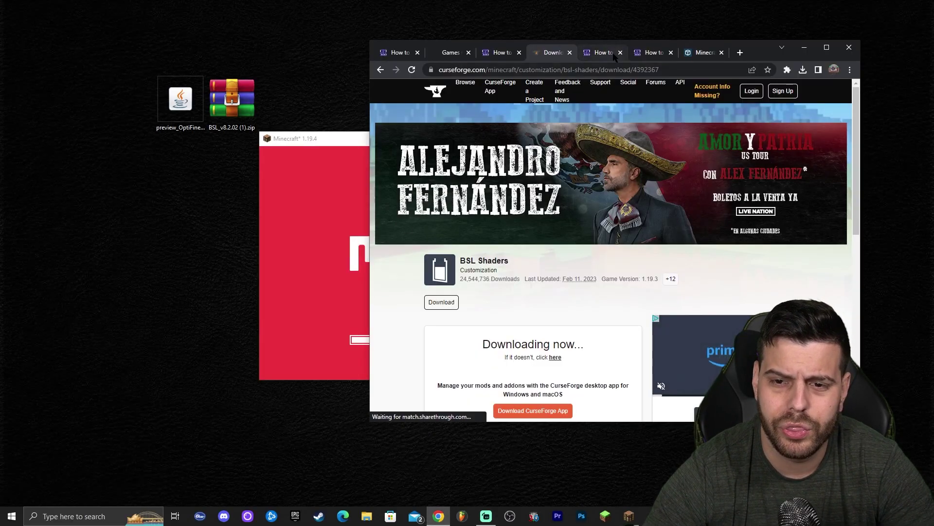
pyautogui.click(824, 49)
pyautogui.hotkey('ctrl', 'Tab')
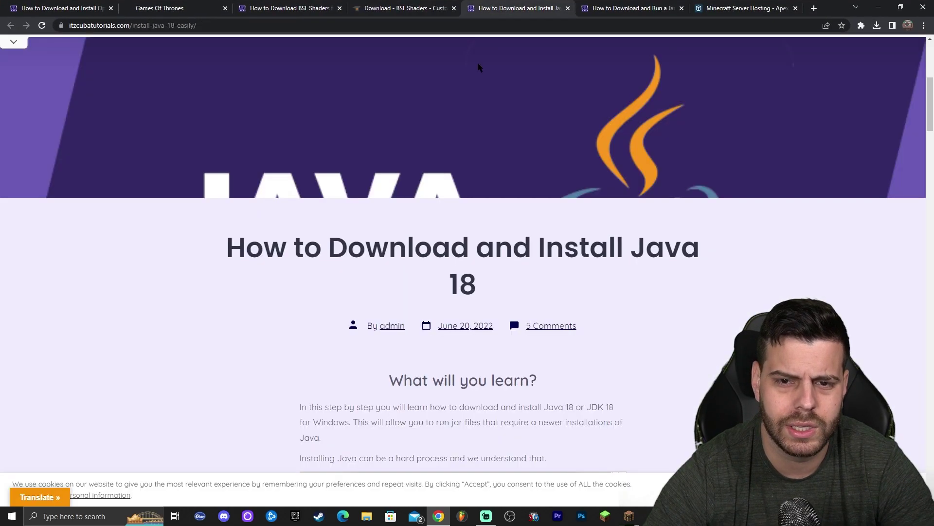
pyautogui.scroll(-15, 595, 257)
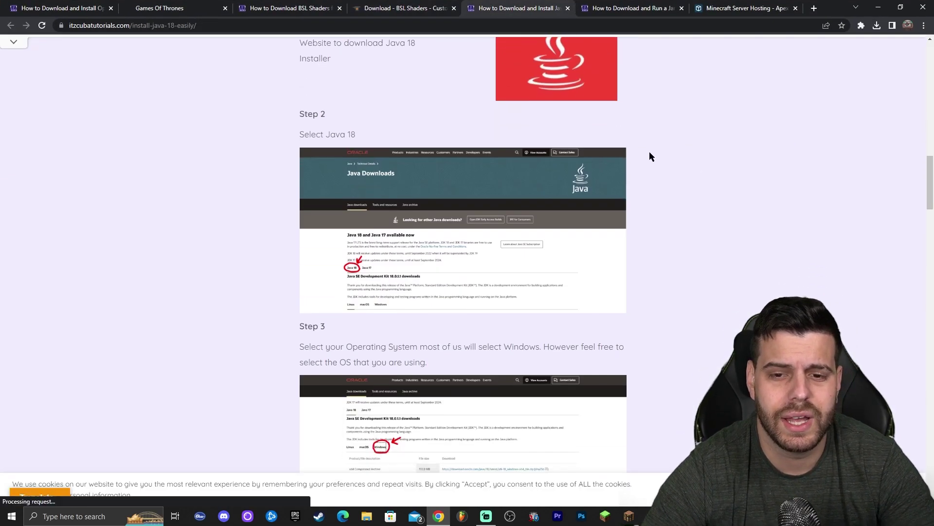
pyautogui.scroll(-9, 629, 117)
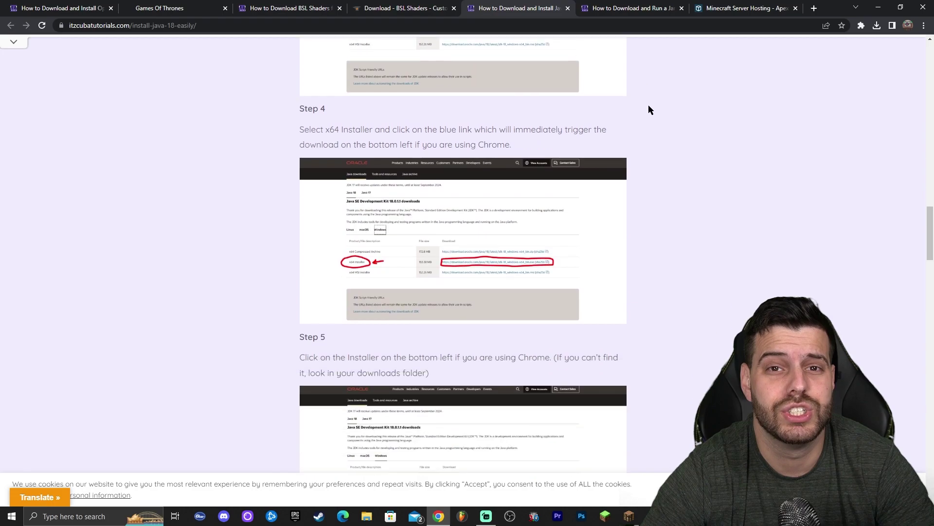
pyautogui.scroll(-8, 686, 111)
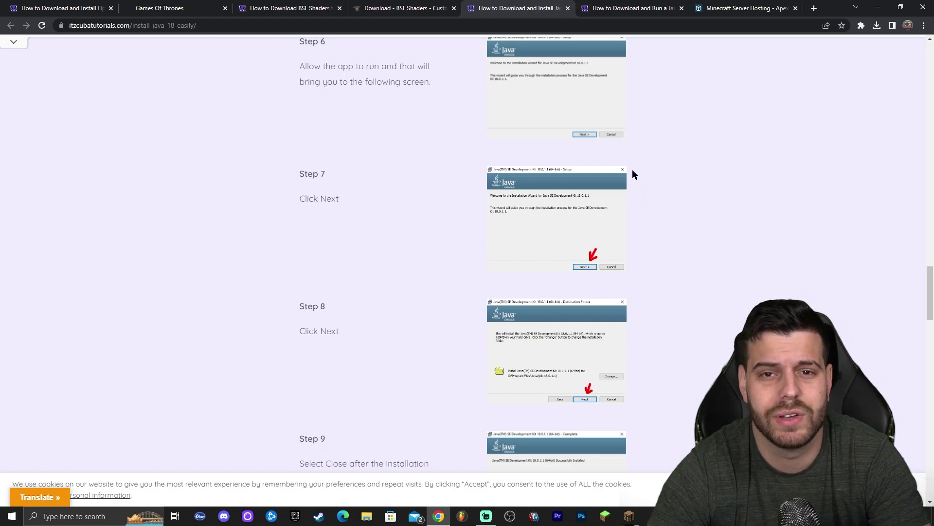
pyautogui.scroll(-5, 703, 142)
pyautogui.scroll(14, 691, 146)
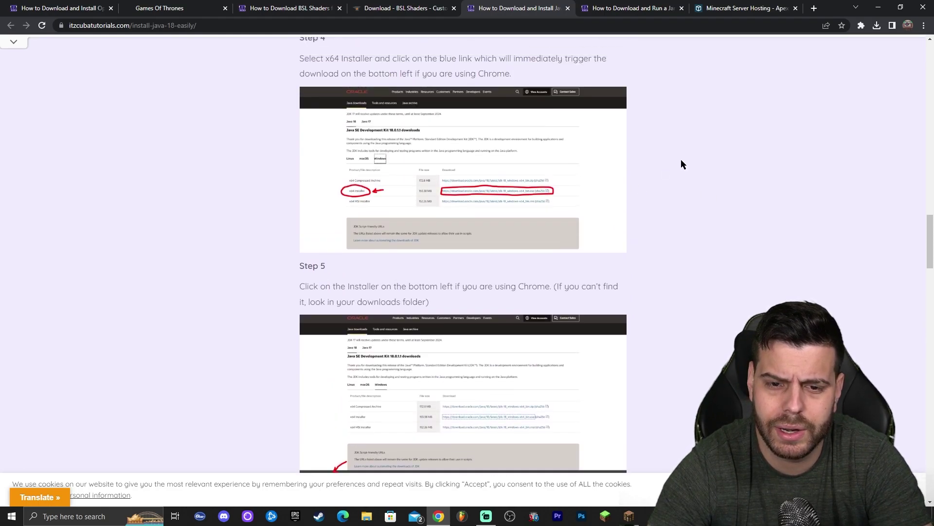
pyautogui.scroll(3, 682, 164)
# Scroll through the Jarfix download-and-run tutorial.
pyautogui.click(619, 8)
pyautogui.scroll(-7, 466, 186)
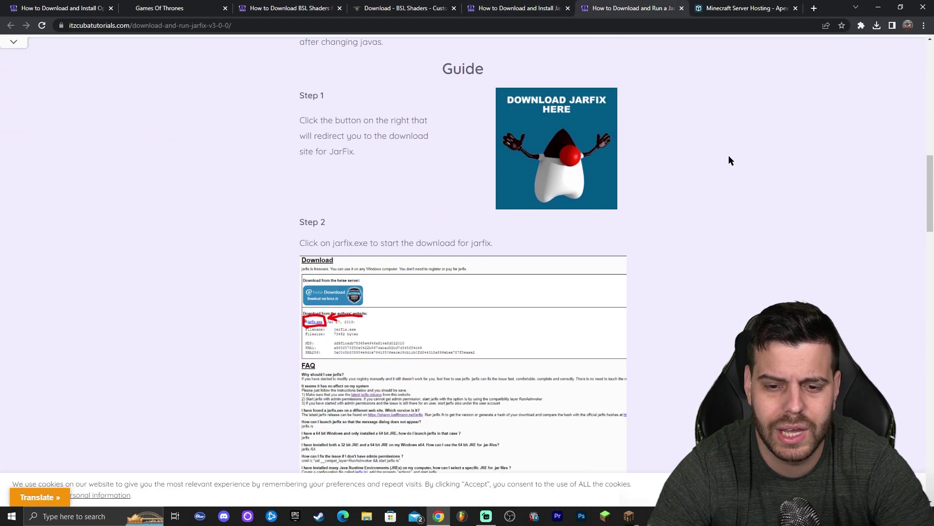
pyautogui.scroll(-11, 618, 185)
pyautogui.scroll(9, 639, 196)
pyautogui.scroll(-1, 668, 152)
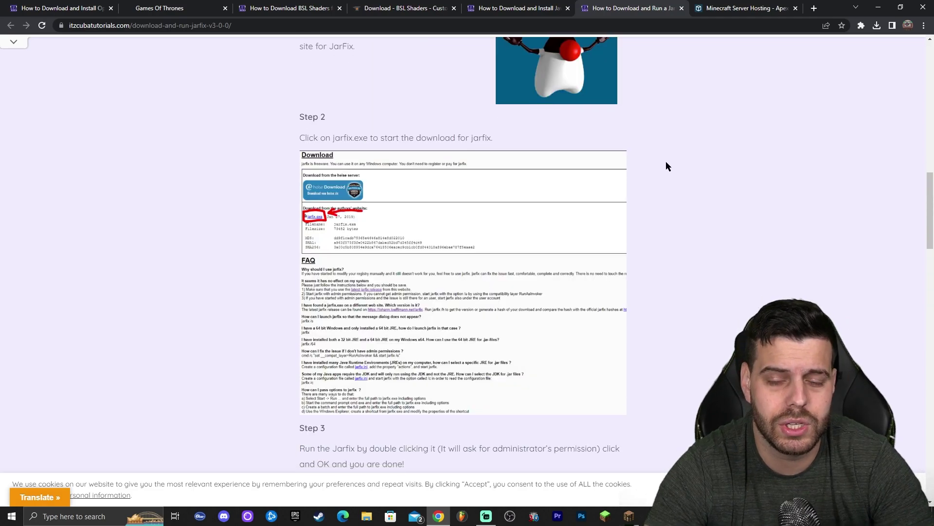
pyautogui.scroll(-1, 662, 168)
pyautogui.scroll(-2, 661, 161)
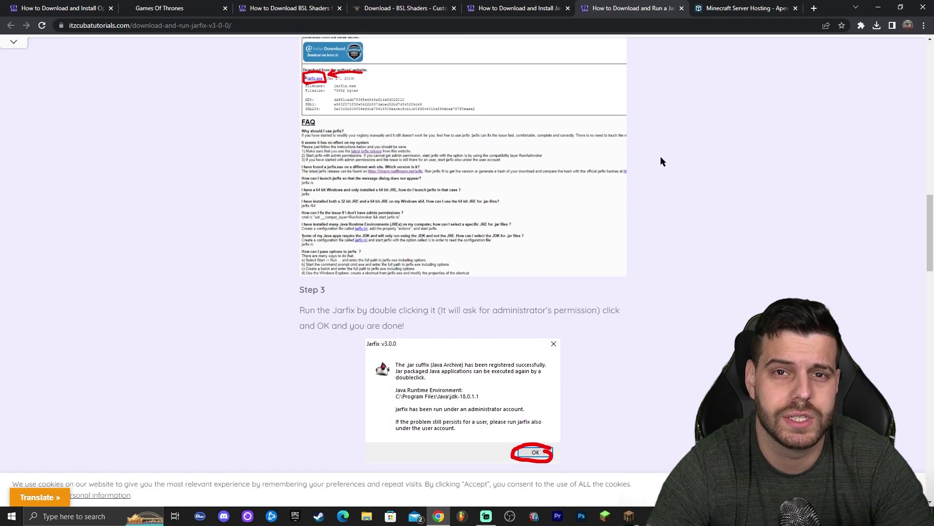
pyautogui.scroll(5, 690, 144)
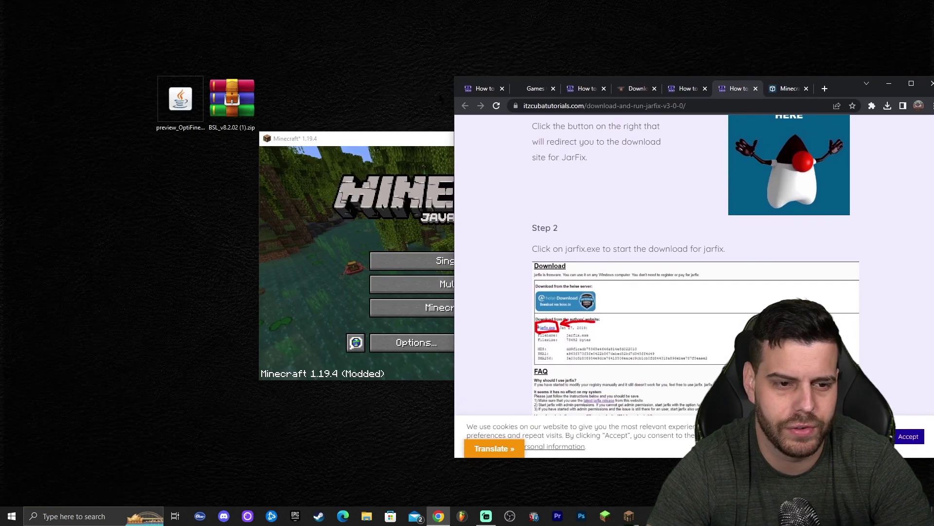
# Open Singleplayer and load a world from the Select World list, then bring Chrome forward.
pyautogui.click(180, 100)
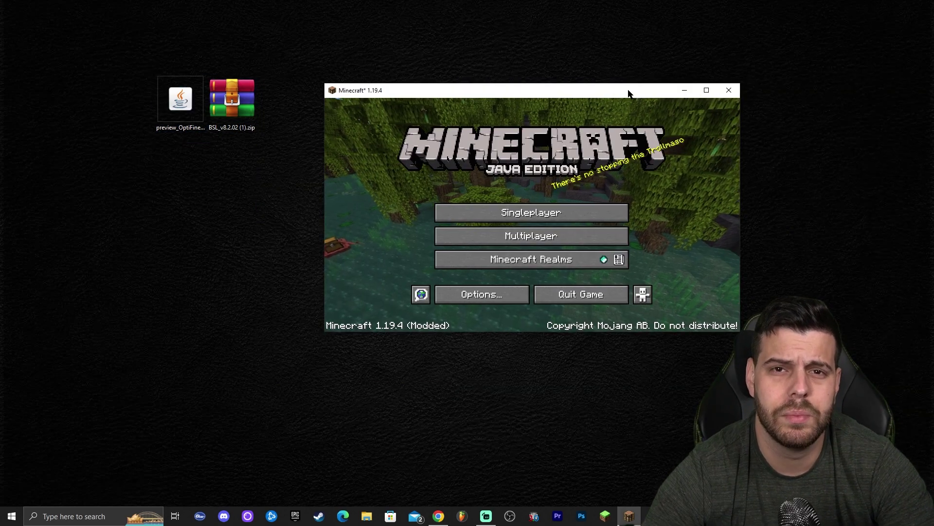
pyautogui.moveTo(628, 93); pyautogui.dragTo(639, 87)
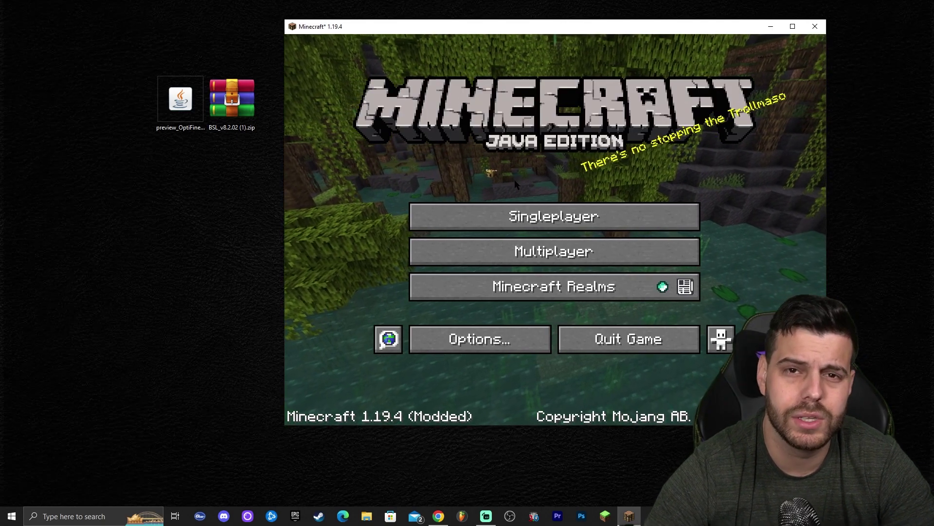
pyautogui.click(539, 217)
pyautogui.doubleClick(539, 217)
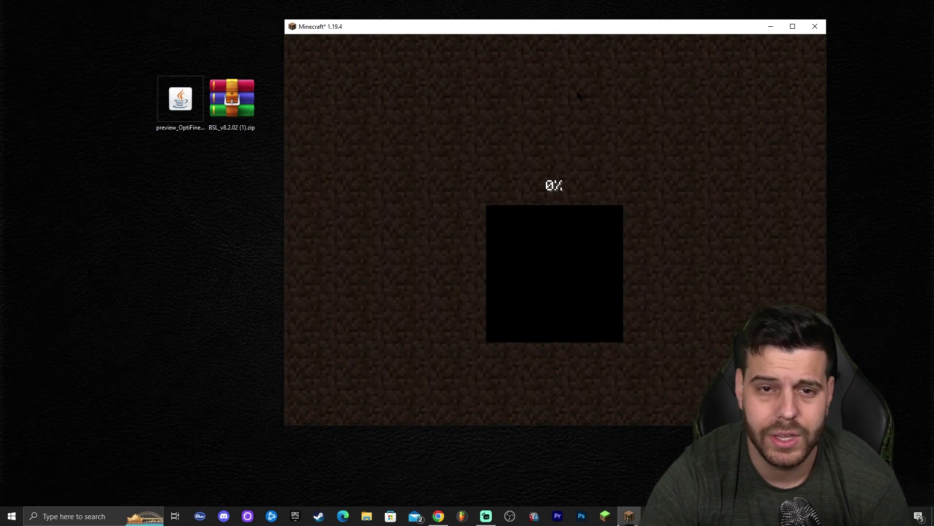
pyautogui.click(439, 516)
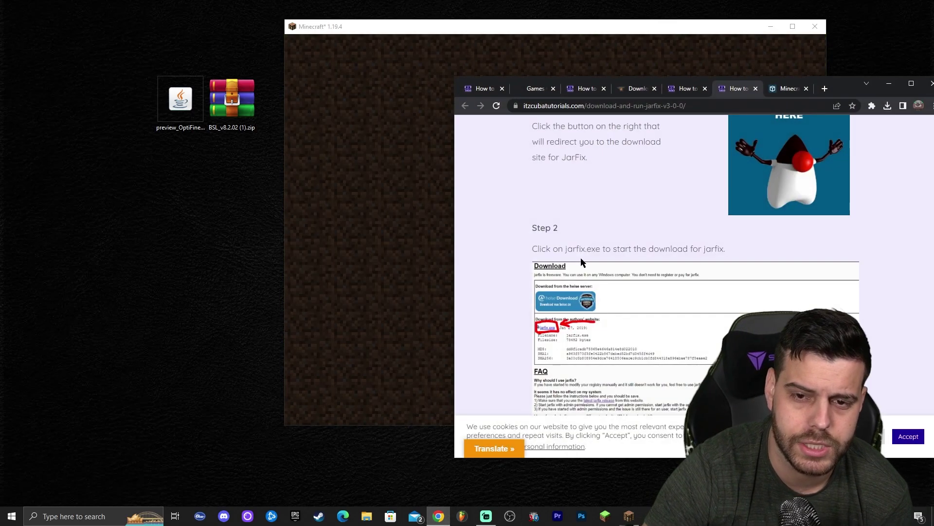
# View the Apex Minecraft Server Hosting page maximized in Chrome, then minimize Chrome to reveal the loaded world.
pyautogui.click(798, 89)
pyautogui.click(911, 83)
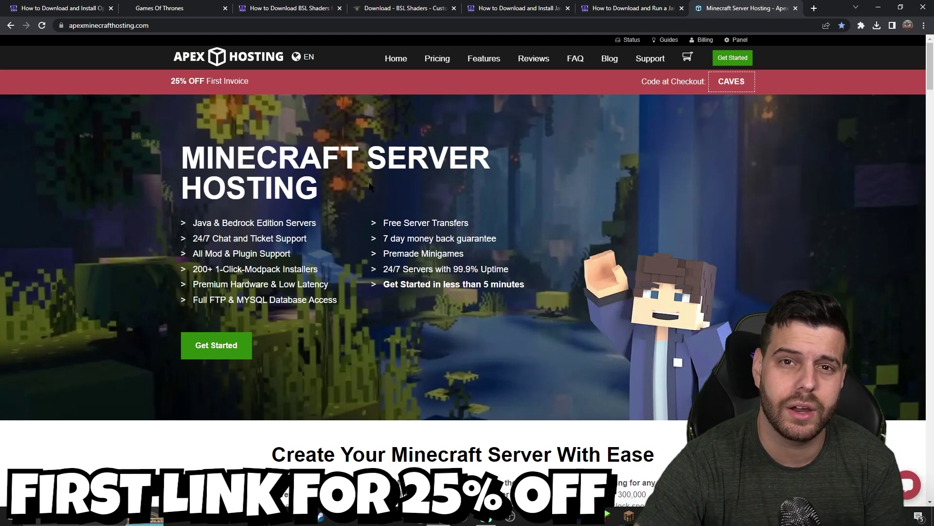
pyautogui.scroll(-1, 428, 224)
pyautogui.scroll(1, 321, 187)
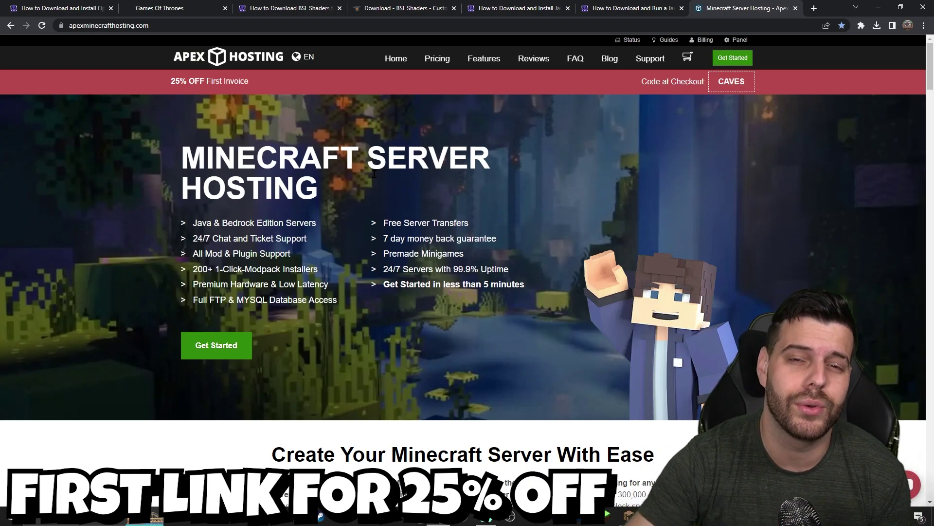
pyautogui.scroll(-1, 438, 146)
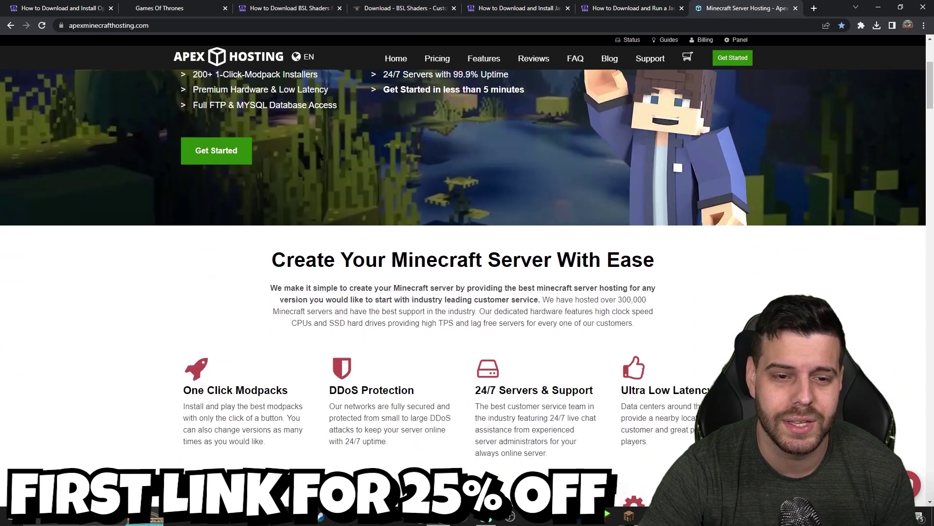
pyautogui.scroll(1, 360, 169)
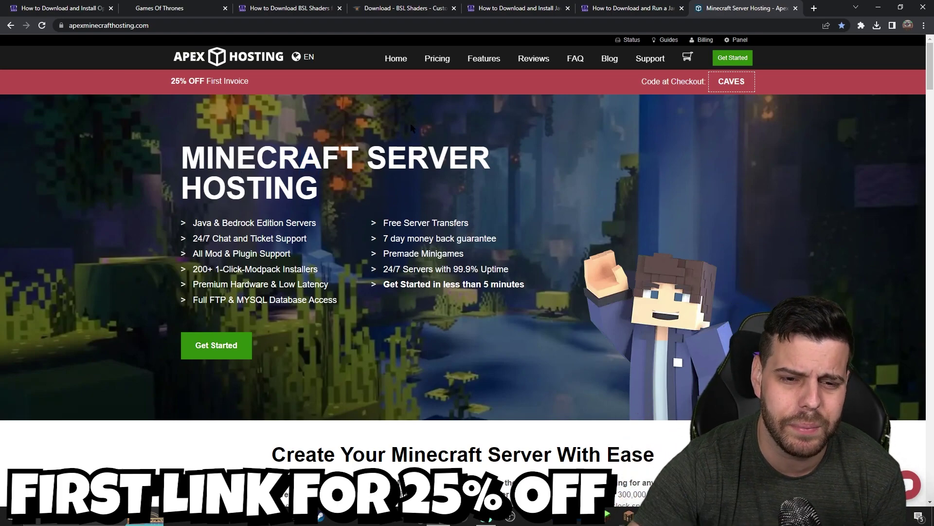
pyautogui.click(878, 7)
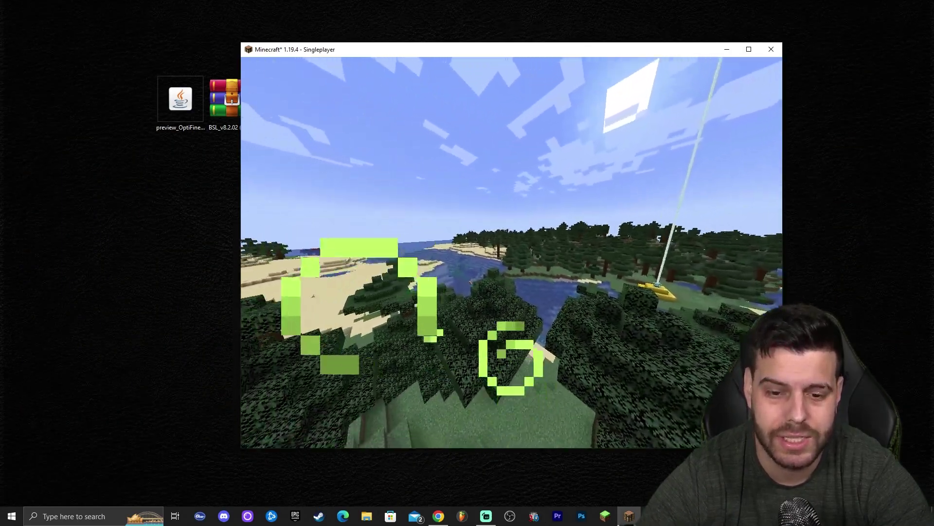
# From the pause menu, go to Options > Video Settings > Shaders and open the shaderpacks folder holding BSL_v8.2.02.zip.
pyautogui.press('Escape')
pyautogui.click(433, 291)
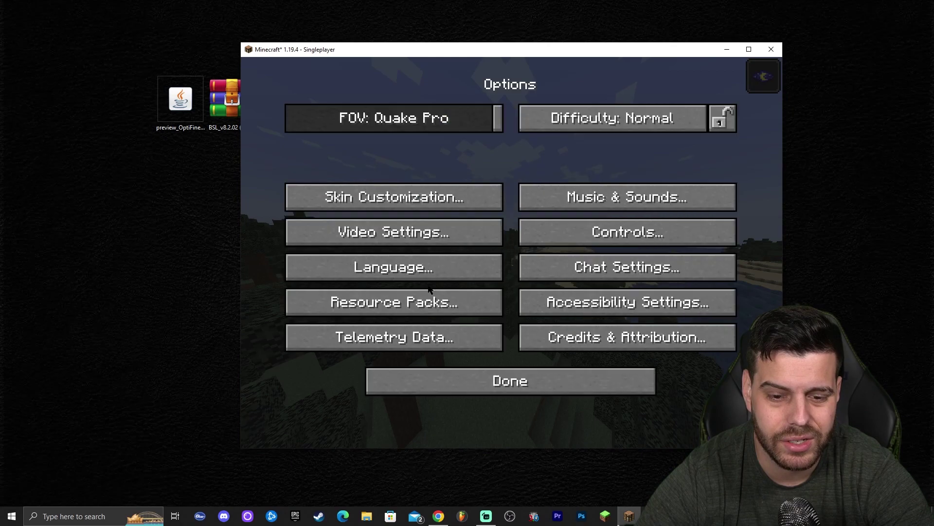
pyautogui.click(446, 238)
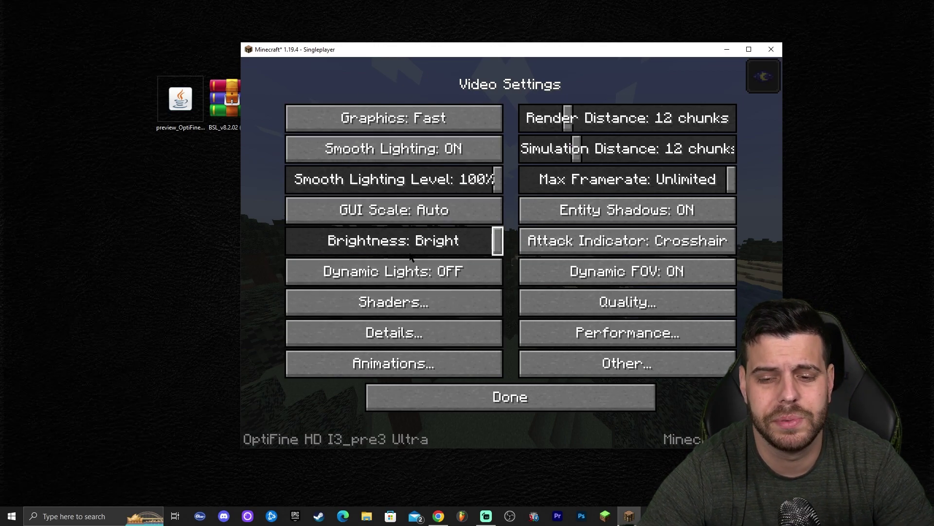
pyautogui.click(404, 306)
pyautogui.moveTo(509, 52); pyautogui.dragTo(554, 41)
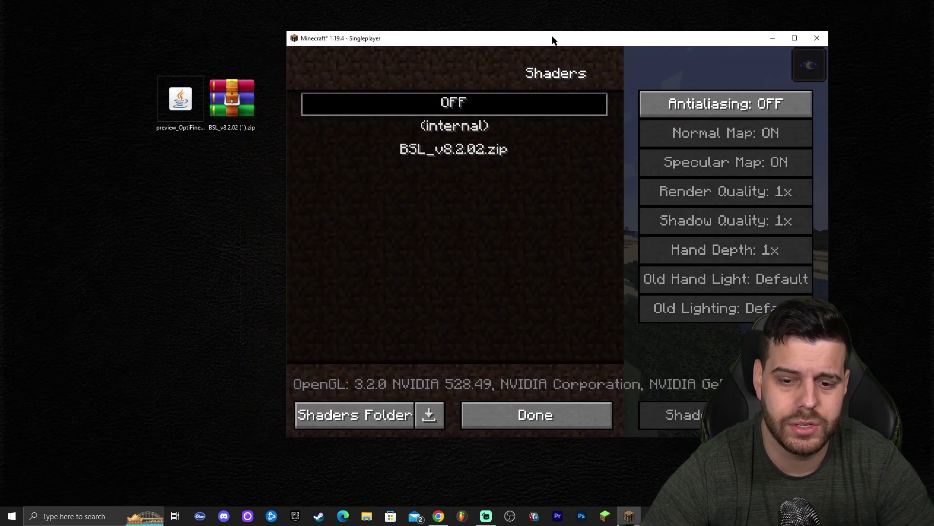
pyautogui.click(535, 413)
pyautogui.click(463, 291)
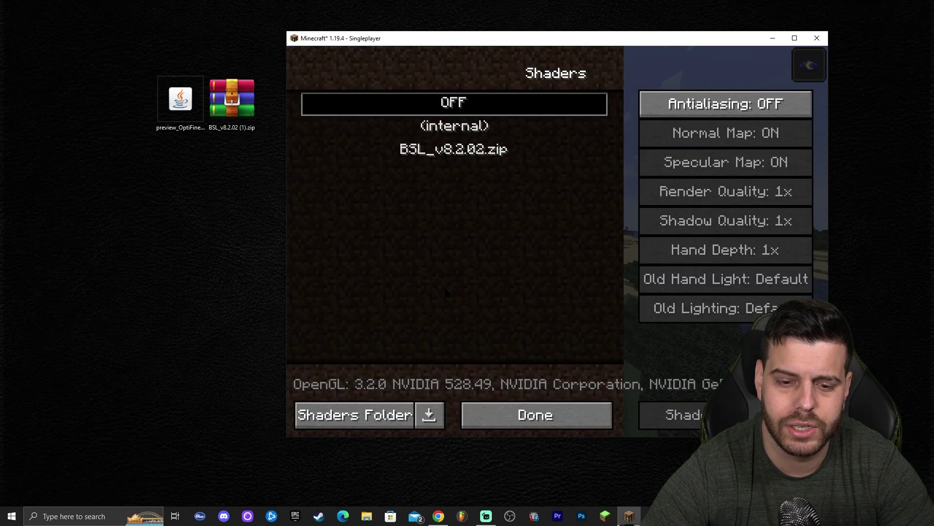
pyautogui.click(365, 420)
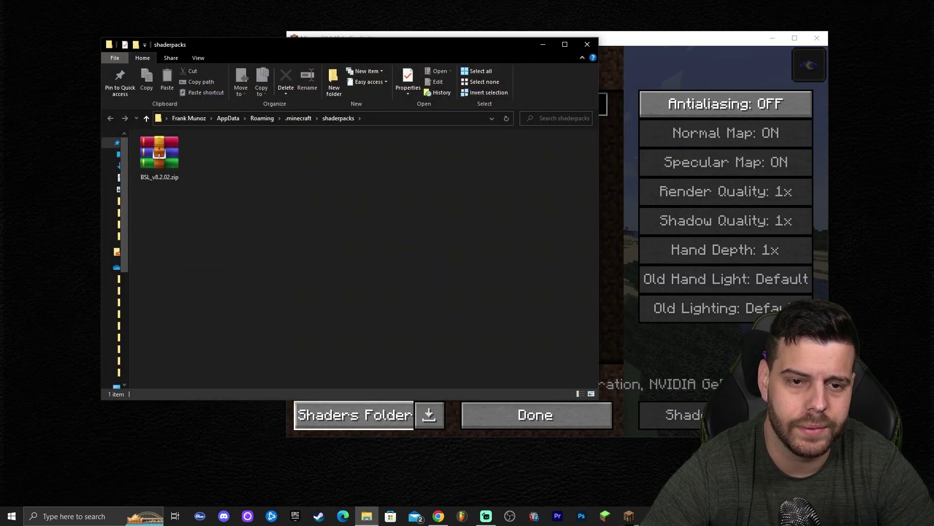
# Delete the old BSL_v8.2.02.zip from the shaderpacks folder.
pyautogui.moveTo(341, 45); pyautogui.dragTo(496, 49)
pyautogui.click(314, 160)
pyautogui.press('Delete')
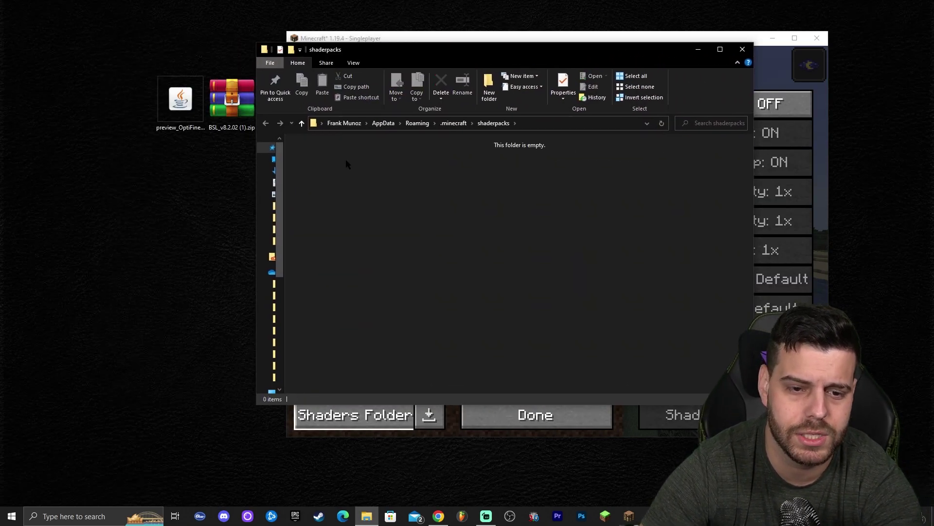
pyautogui.rightClick(346, 159)
pyautogui.click(372, 200)
pyautogui.moveTo(438, 49); pyautogui.dragTo(507, 47)
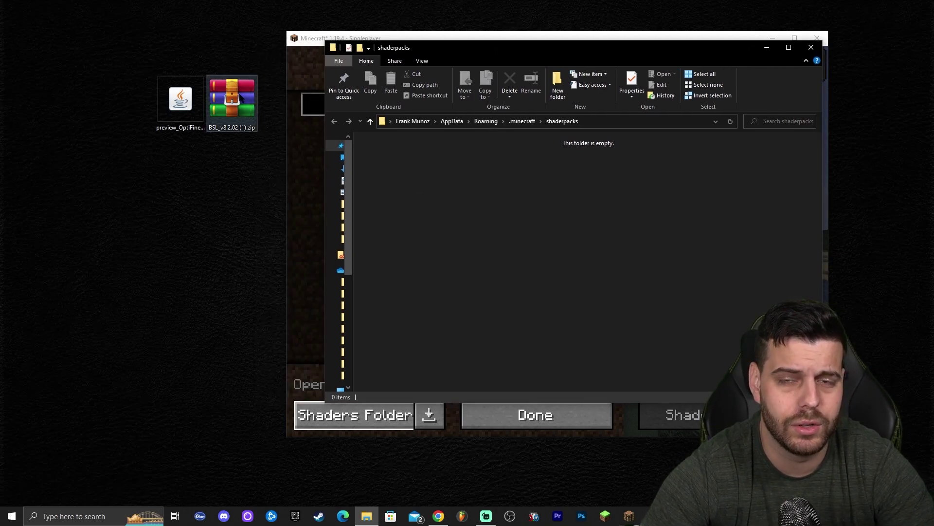
# Drag BSL_v8.2.02 (1).zip from the desktop into shaderpacks and close the folder window.
pyautogui.click(180, 99)
pyautogui.moveTo(232, 97); pyautogui.dragTo(370, 156)
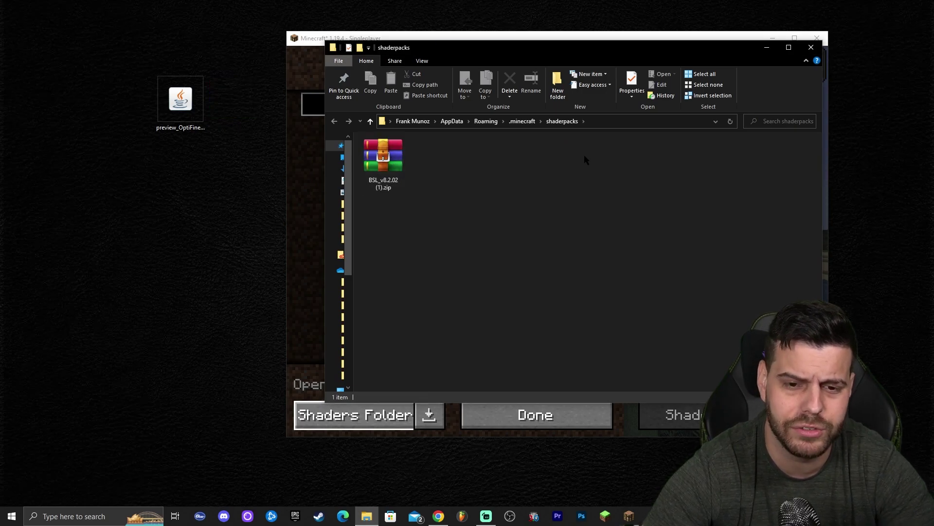
pyautogui.click(811, 47)
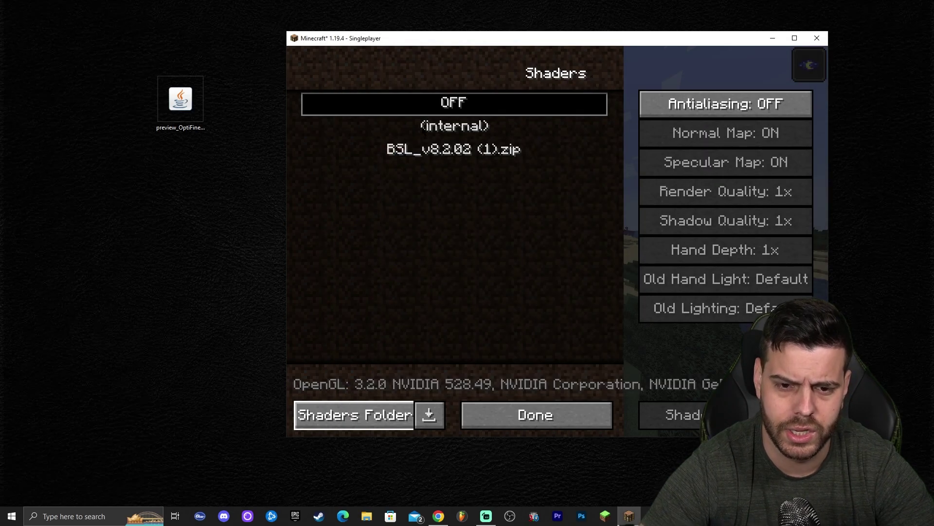
# Select BSL_v8.2.02 (1).zip as the active shader pack and back out through the menus to the world.
pyautogui.click(536, 152)
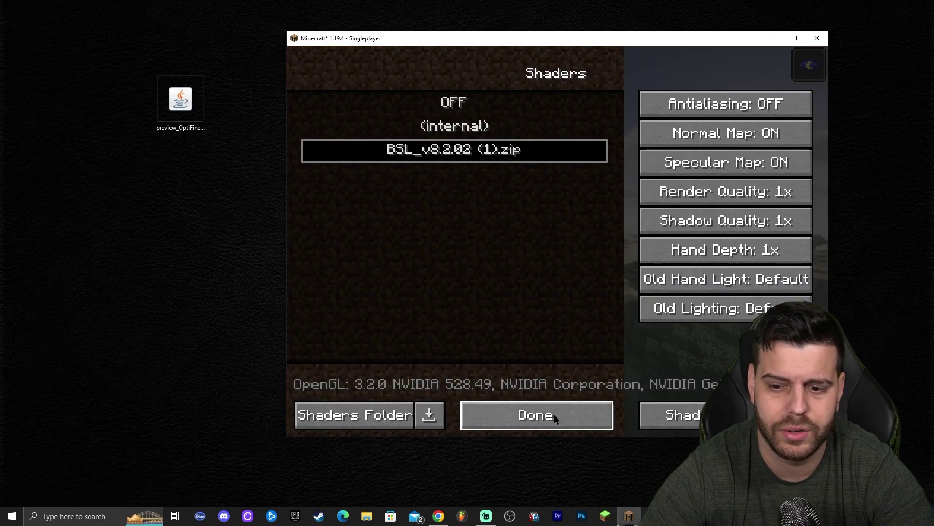
pyautogui.click(554, 414)
pyautogui.click(579, 382)
pyautogui.click(588, 369)
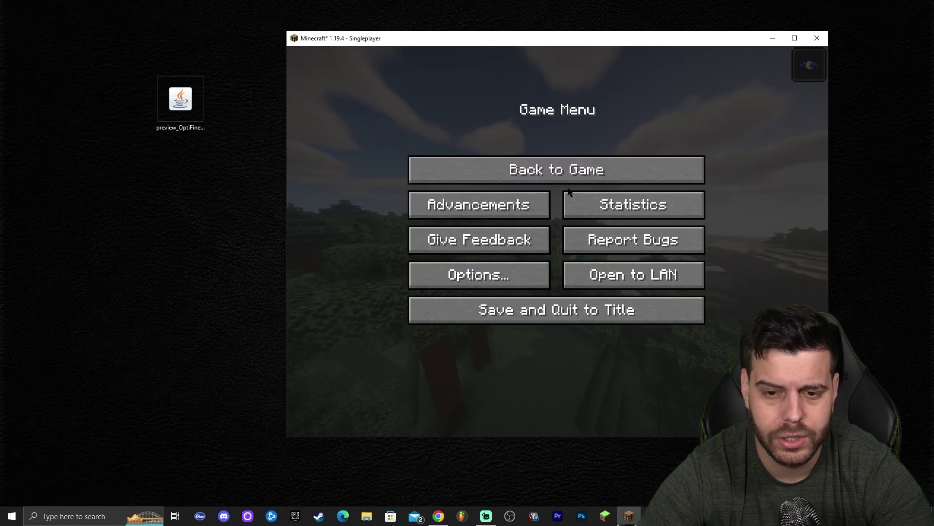
pyautogui.click(569, 170)
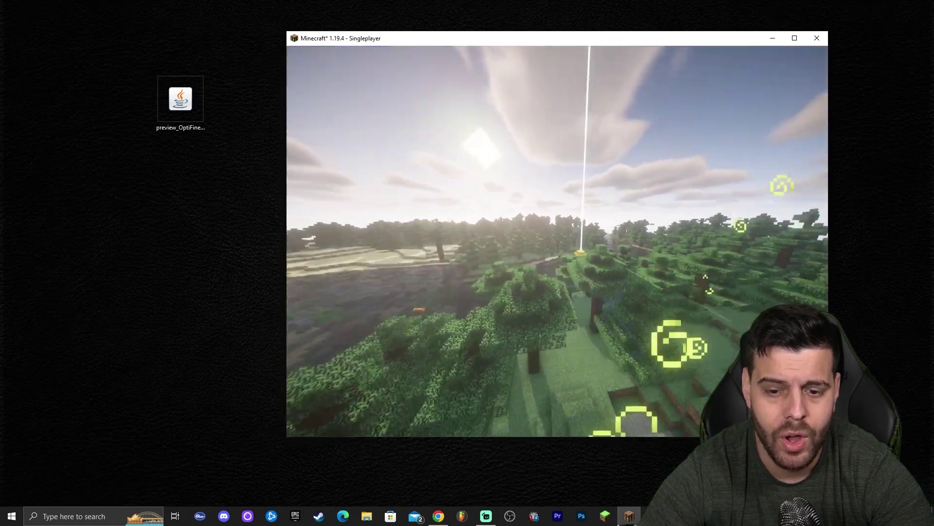